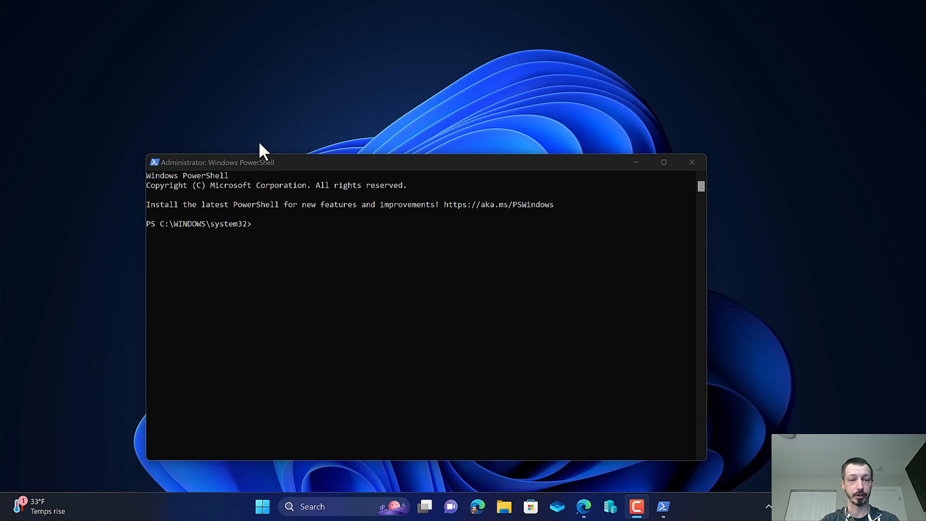
Step: Change the PowerShell working directory to C:\Intune\Repackager
left_click_drag(277, 164, 302, 134)
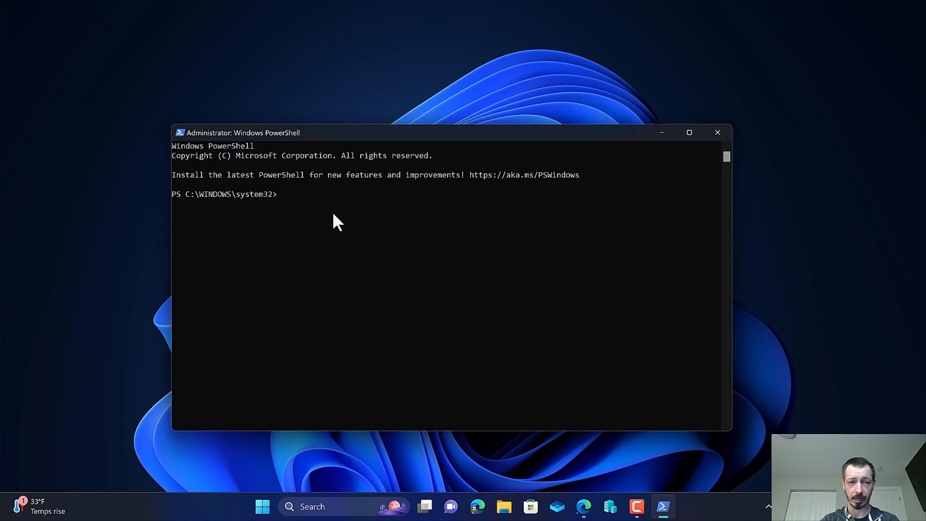
type("c")
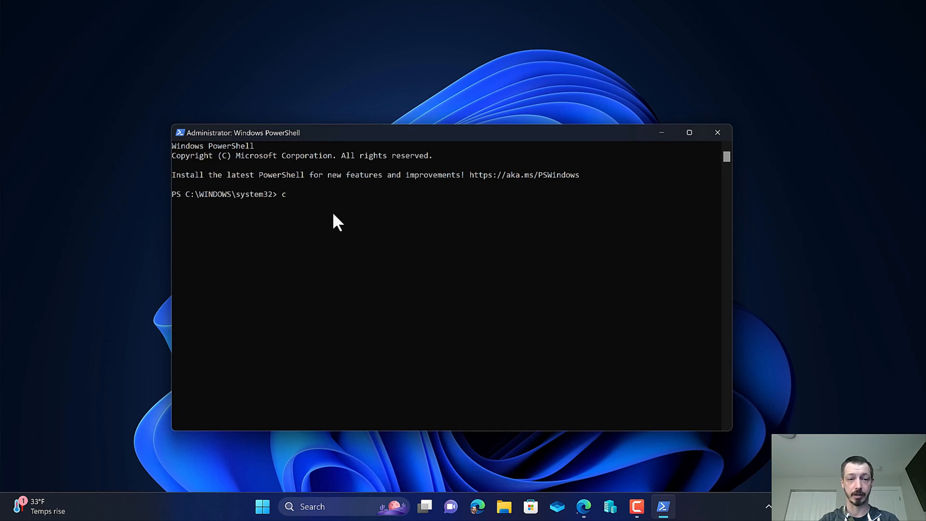
type("d C:\\Intune\\")
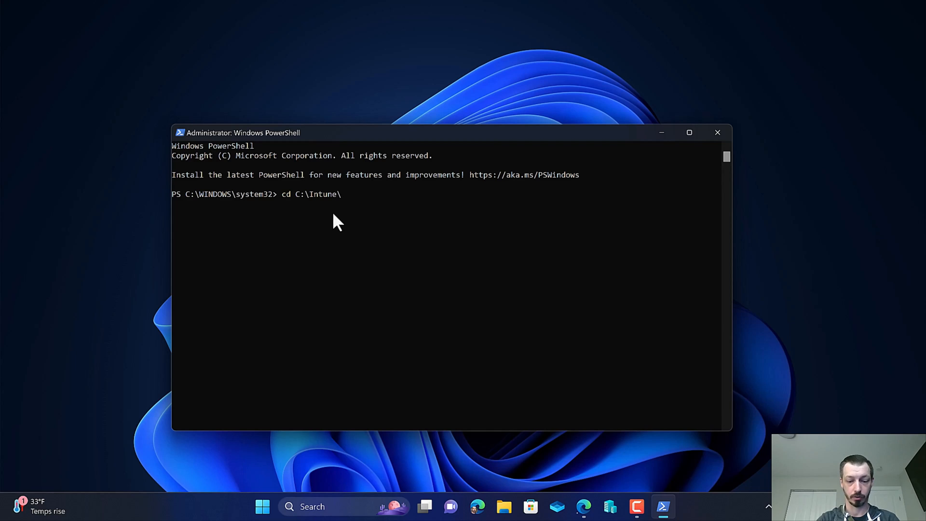
type("Repackager")
key("Return")
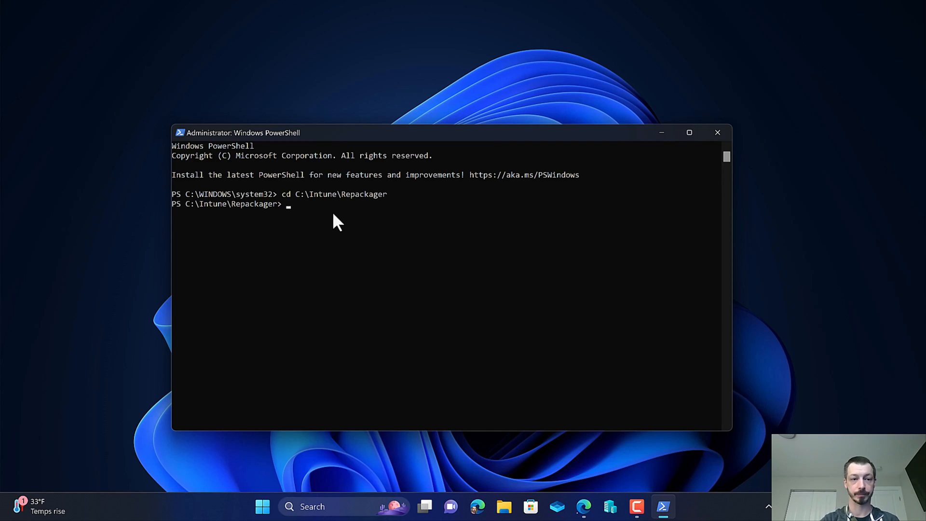
Step: Run IntuneWinAppUtil.exe from the Repackager folder
type("intune")
key("Tab")
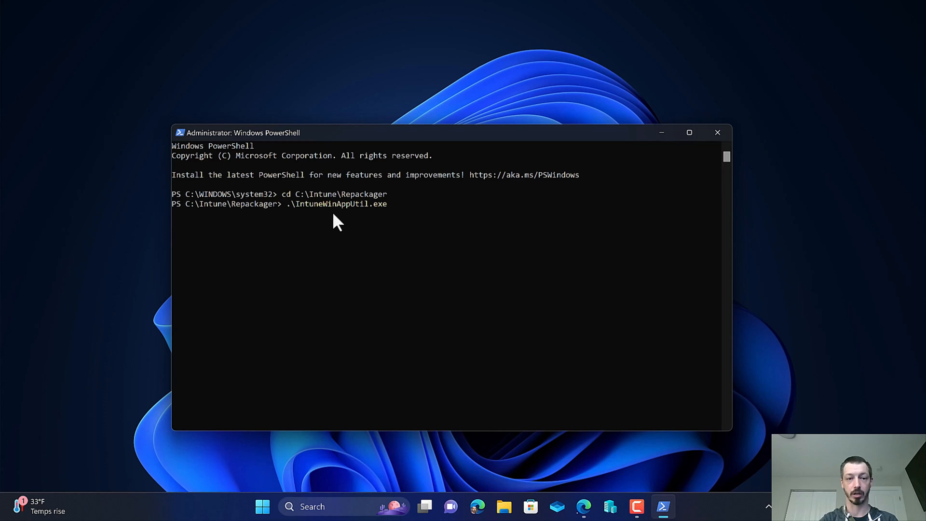
key("Return")
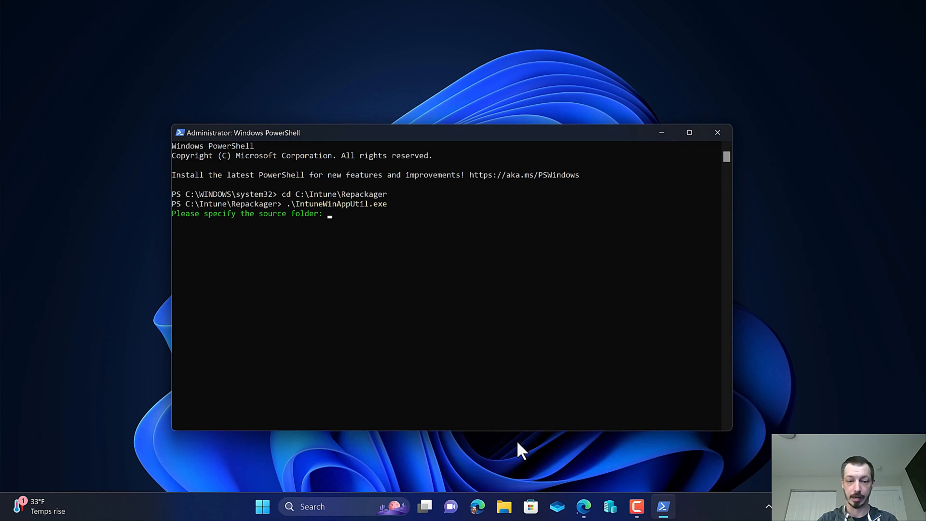
Step: In File Explorer, open the source folder C:\Scripts\Binary\Familyzone\Linewize\Linewize Authenticator\4.6.2023
left_click(504, 506)
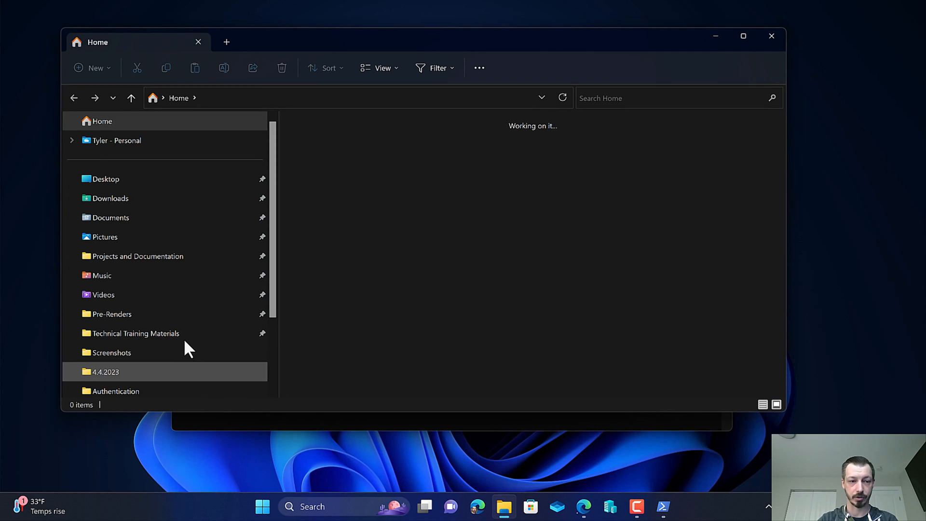
scroll(178, 345, "down", 2)
left_click(151, 353)
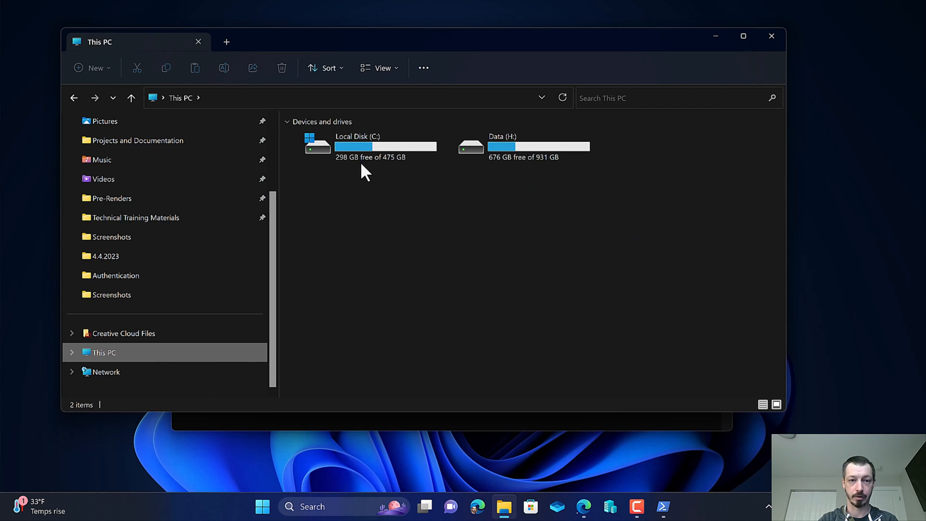
double_click(361, 163)
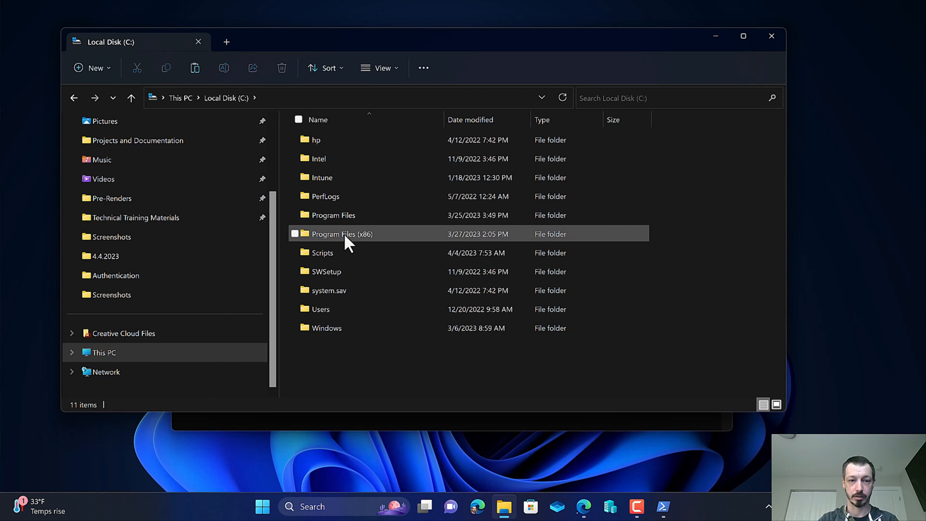
double_click(340, 250)
left_click(329, 143)
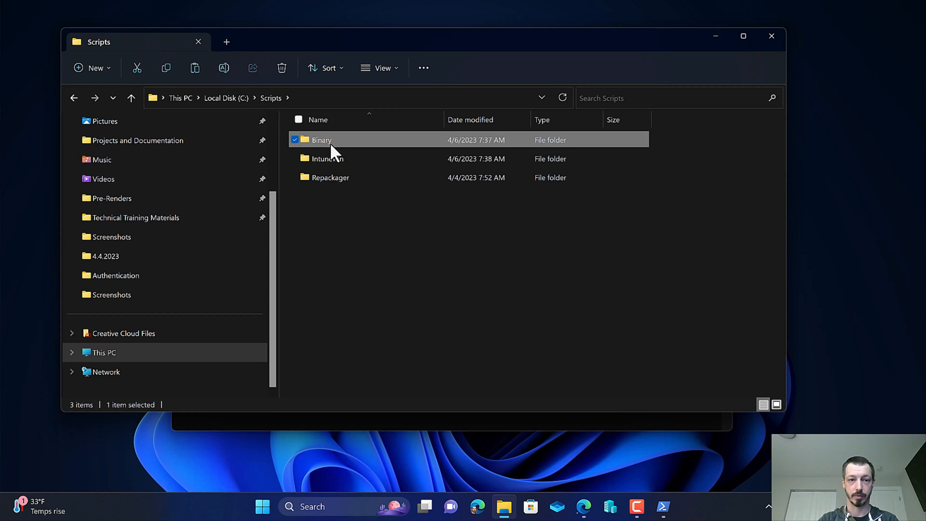
double_click(330, 143)
double_click(335, 199)
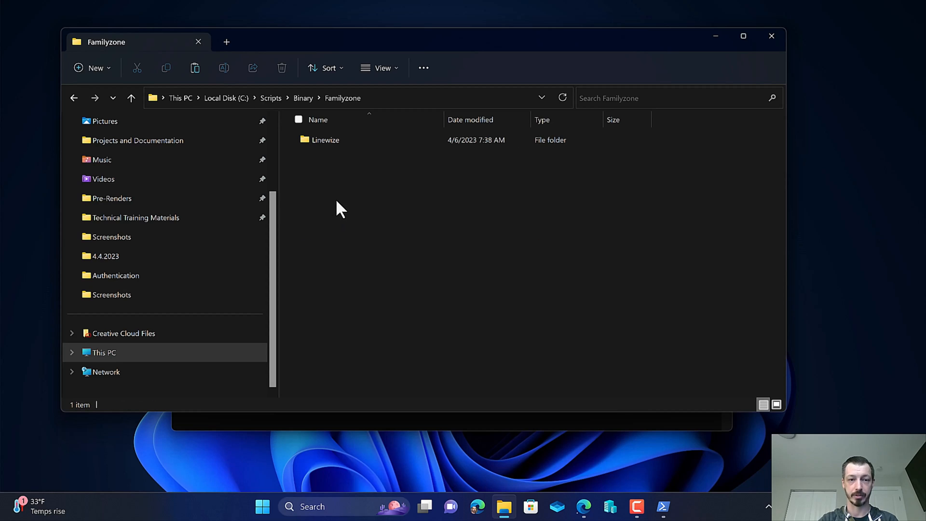
double_click(332, 144)
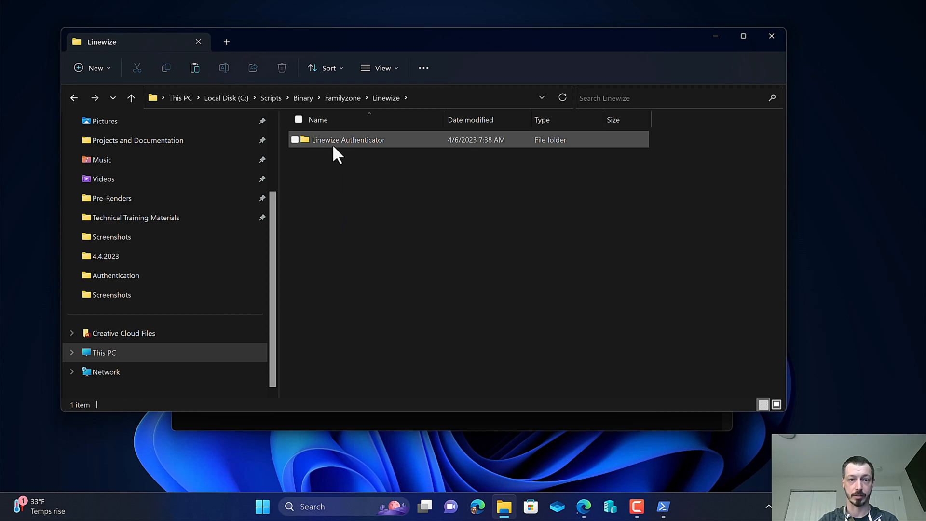
double_click(340, 142)
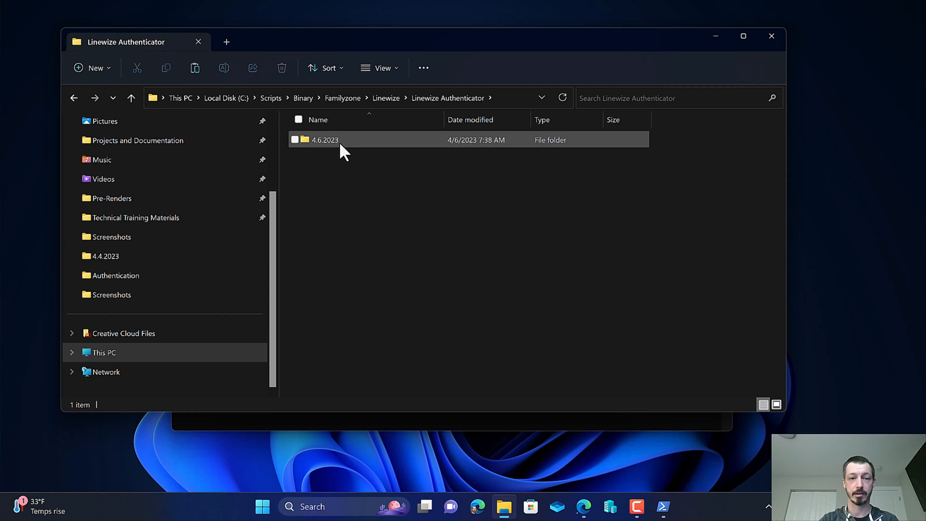
double_click(339, 140)
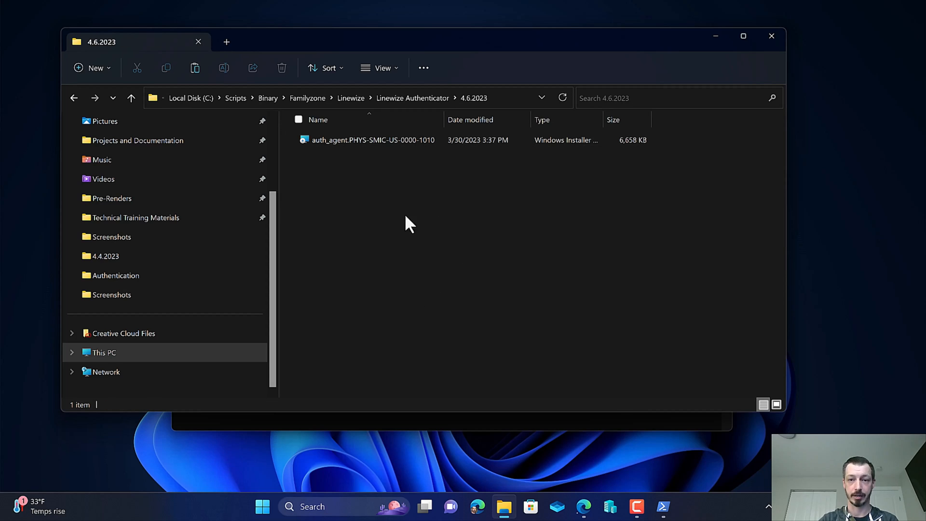
Step: Copy the open 4.6.2023 folder's full path and submit it in PowerShell as the source folder
left_click_drag(497, 56, 510, 93)
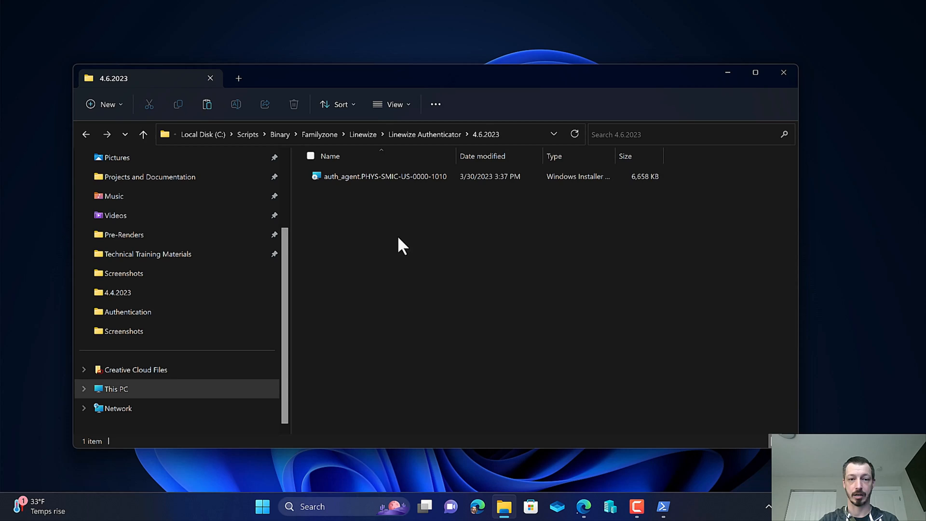
left_click(511, 135)
right_click(304, 137)
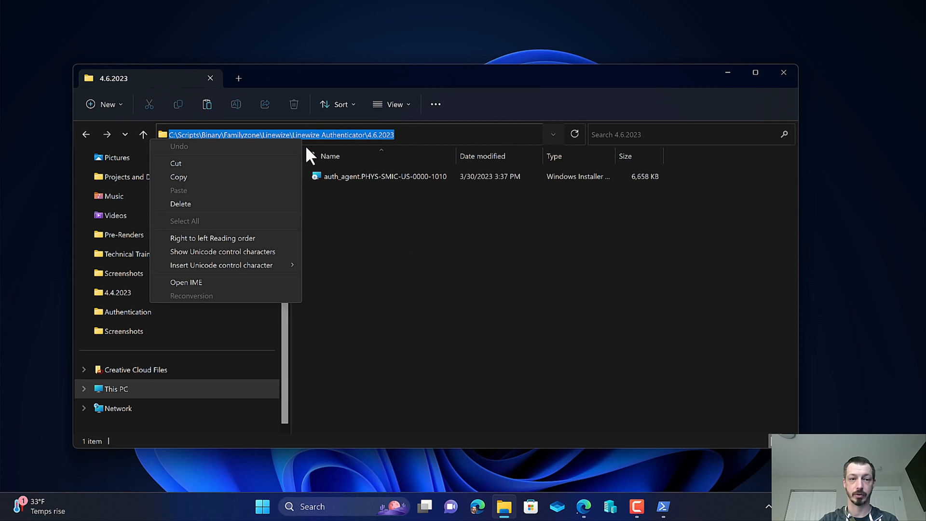
left_click(216, 178)
left_click(721, 78)
left_click(389, 239)
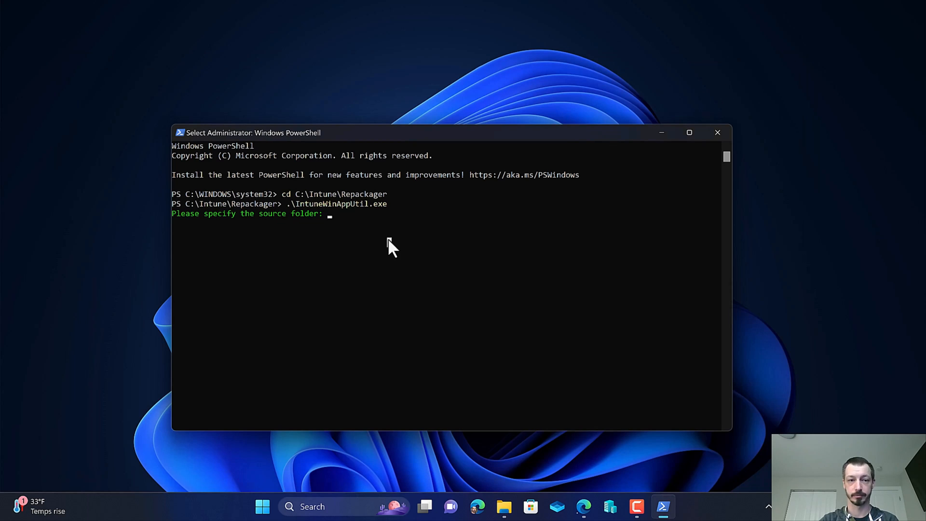
right_click(388, 240)
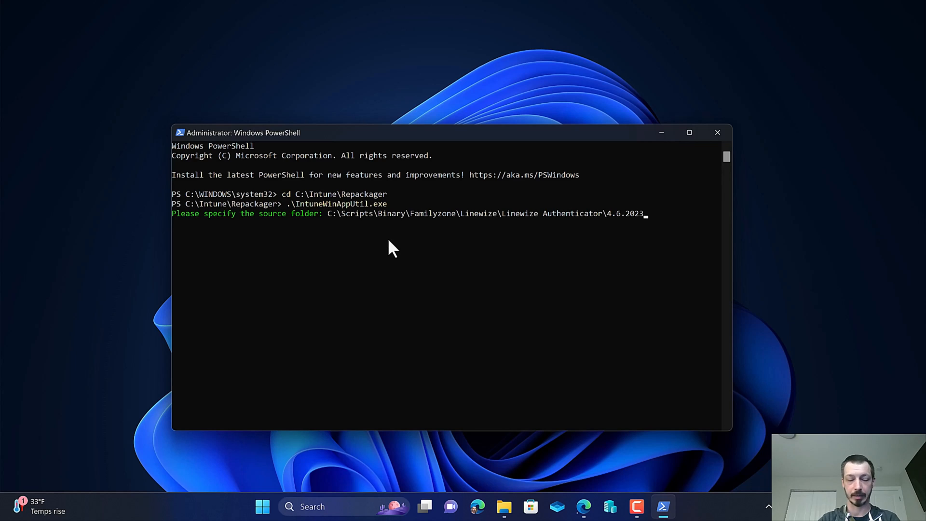
key("Return")
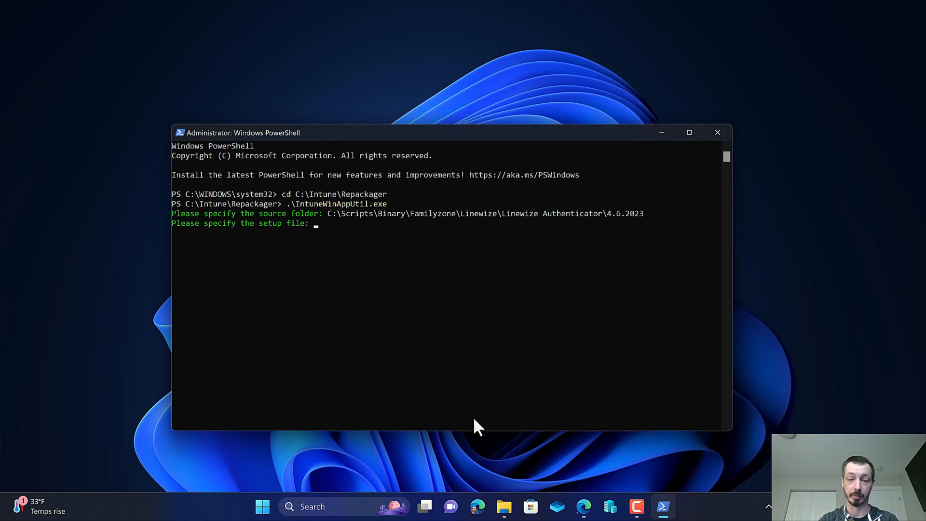
Step: Copy the auth_agent installer's full file name from its properties in File Explorer, leaving the file unchanged
left_click(504, 507)
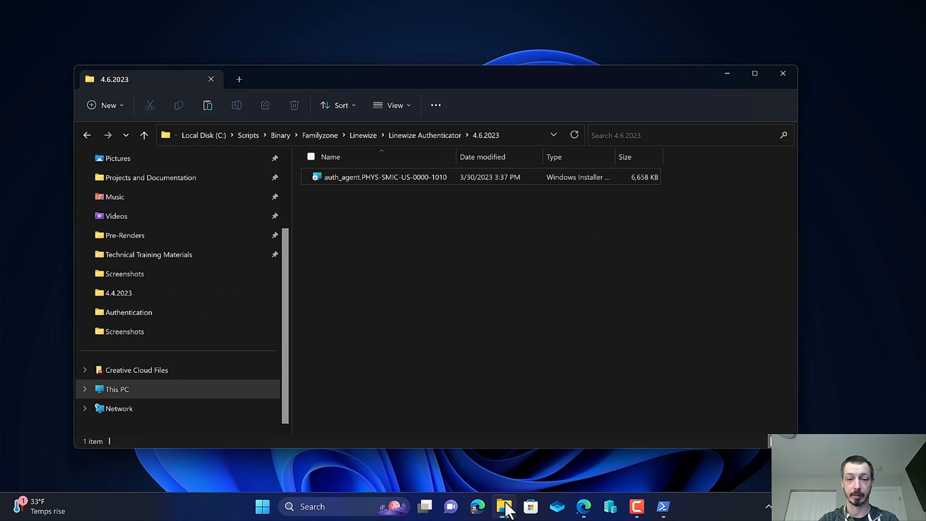
right_click(407, 178)
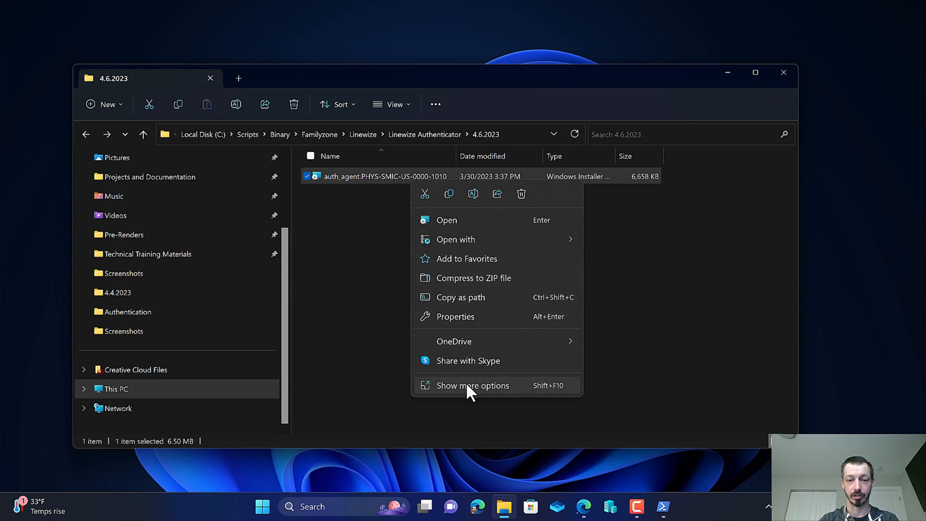
left_click(467, 385)
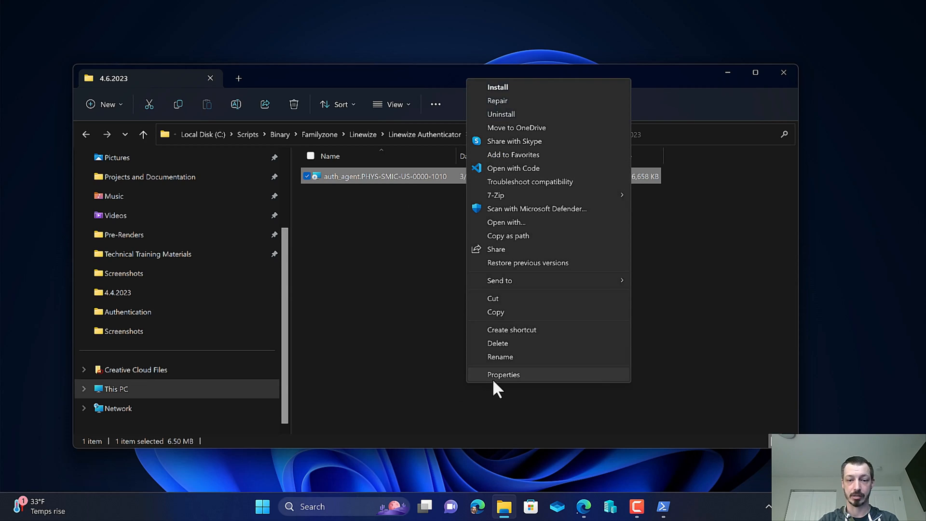
left_click(493, 378)
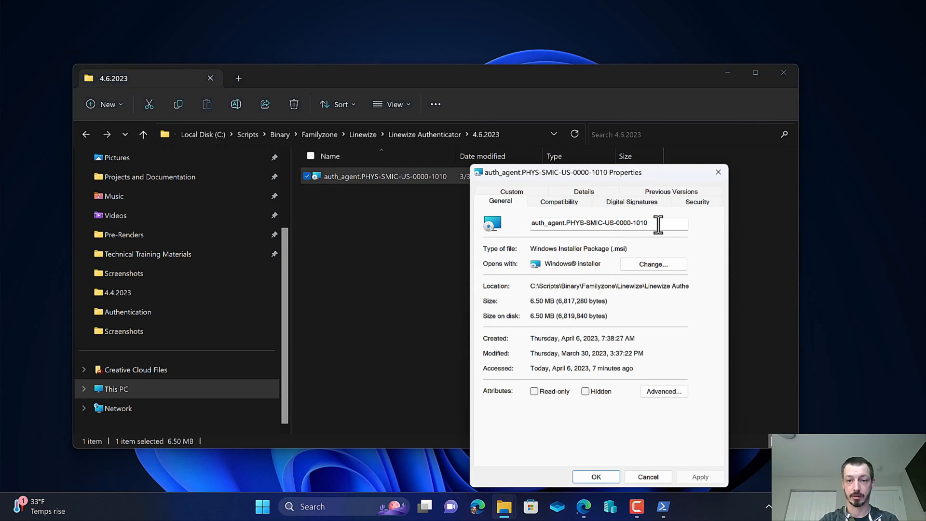
left_click_drag(652, 223, 500, 220)
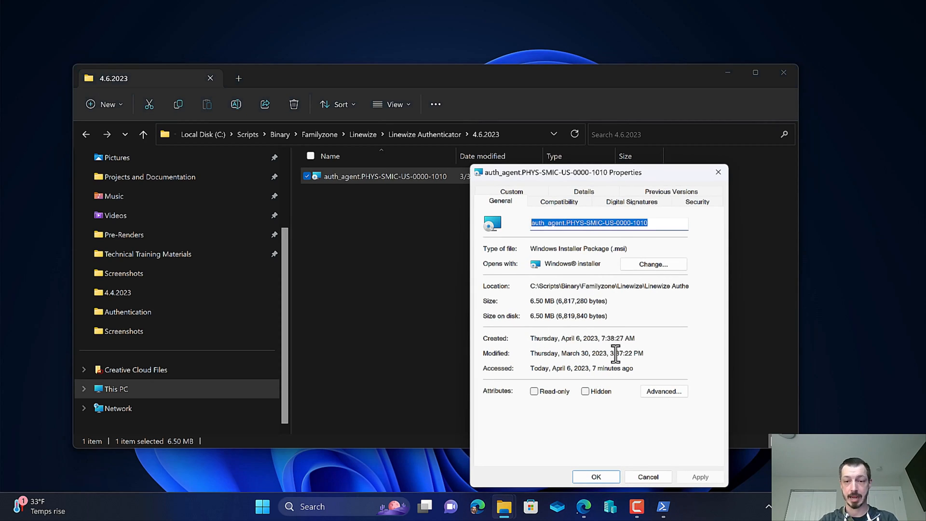
left_click(645, 477)
Step: Back in PowerShell, specify auth_agent.PHYS-SMIC-US-0000-1010.msi as the setup file
left_click(727, 73)
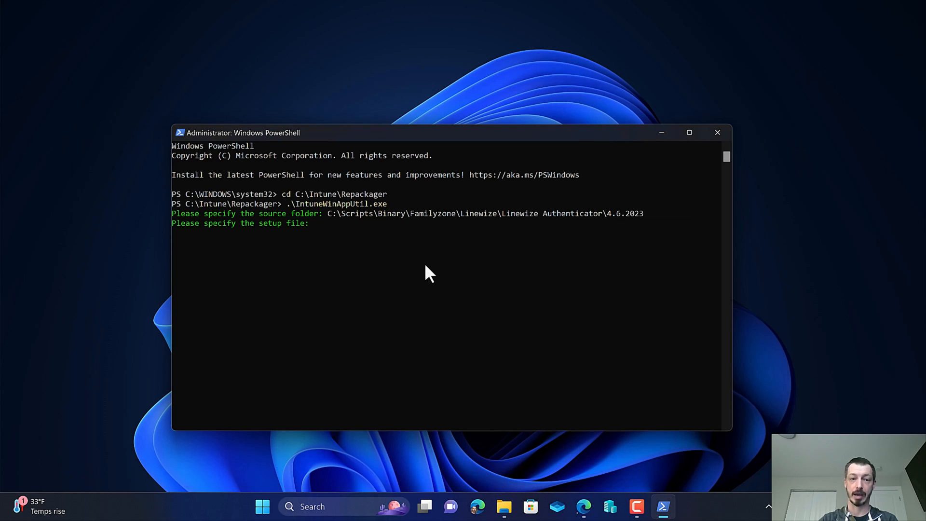
left_click(421, 267)
right_click(421, 266)
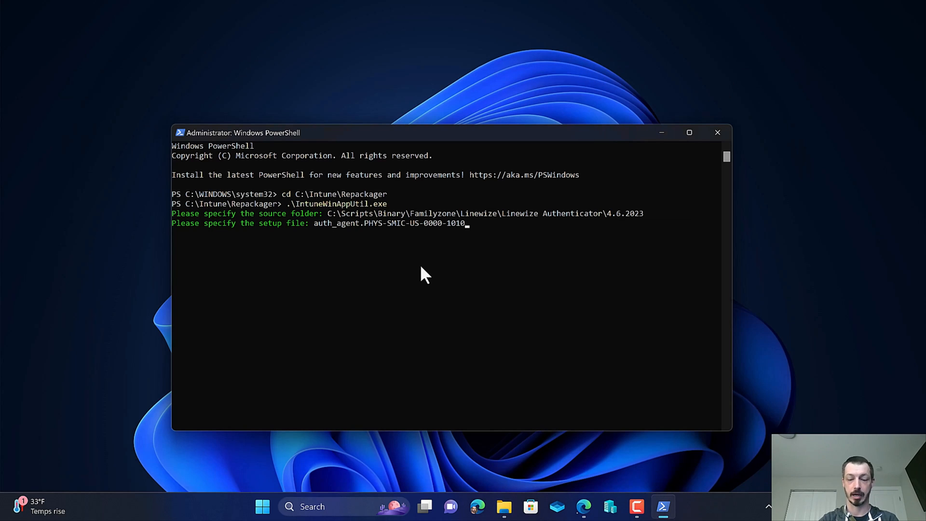
type(".msi")
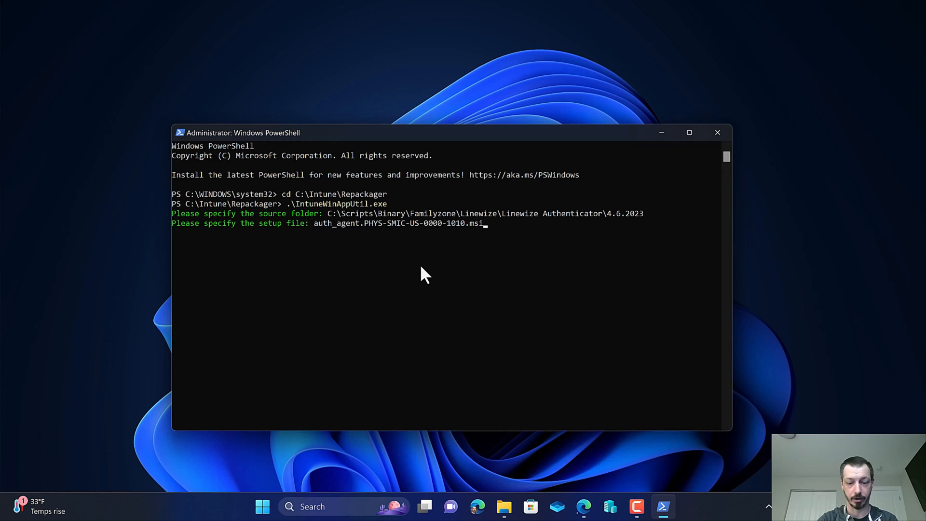
key("Return")
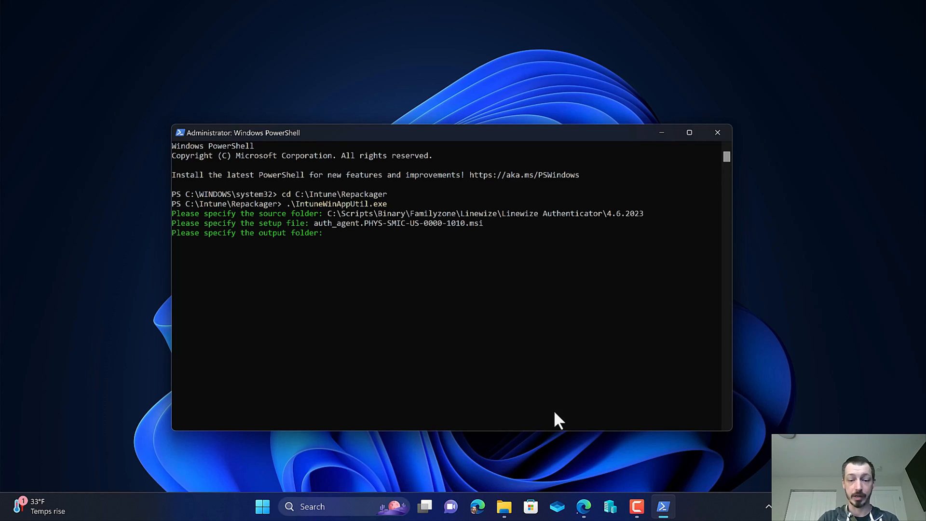
Step: In File Explorer, open the output folder C:\Scripts\Intunewin\Familyzone\Linewize\Linewize Authenticator\4.6.2023
left_click(504, 506)
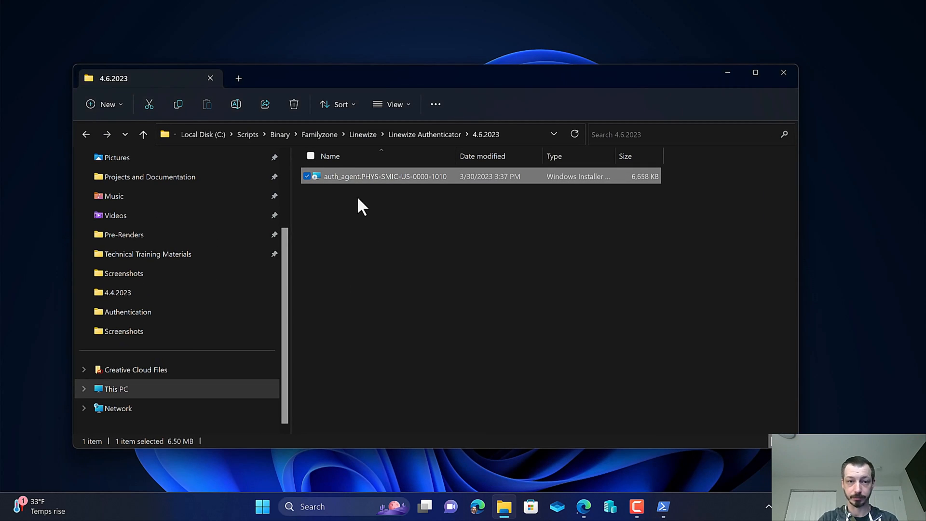
left_click(325, 136)
left_click(317, 135)
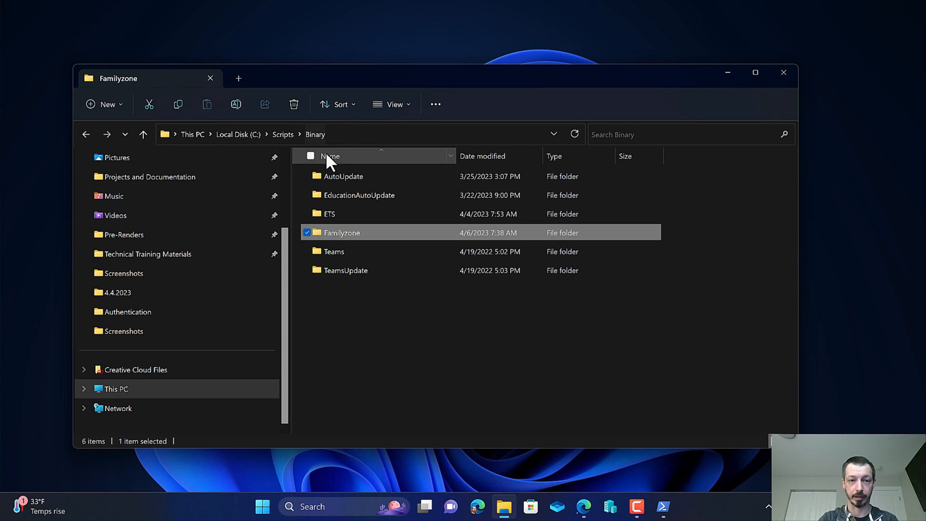
left_click(282, 134)
double_click(352, 193)
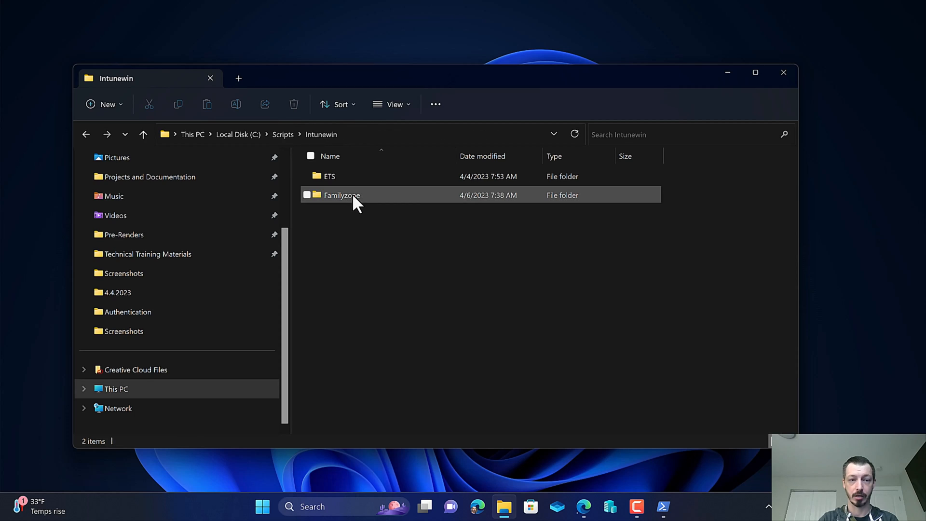
double_click(350, 191)
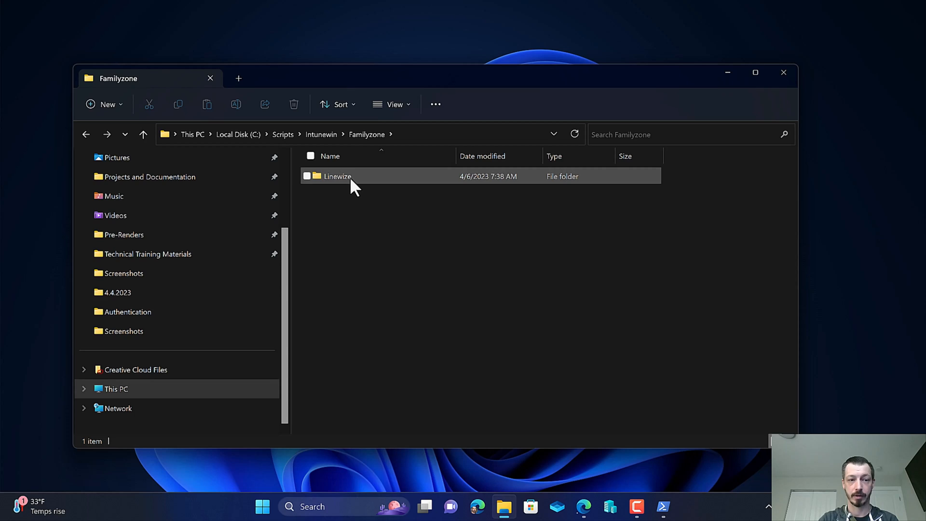
double_click(351, 181)
double_click(351, 176)
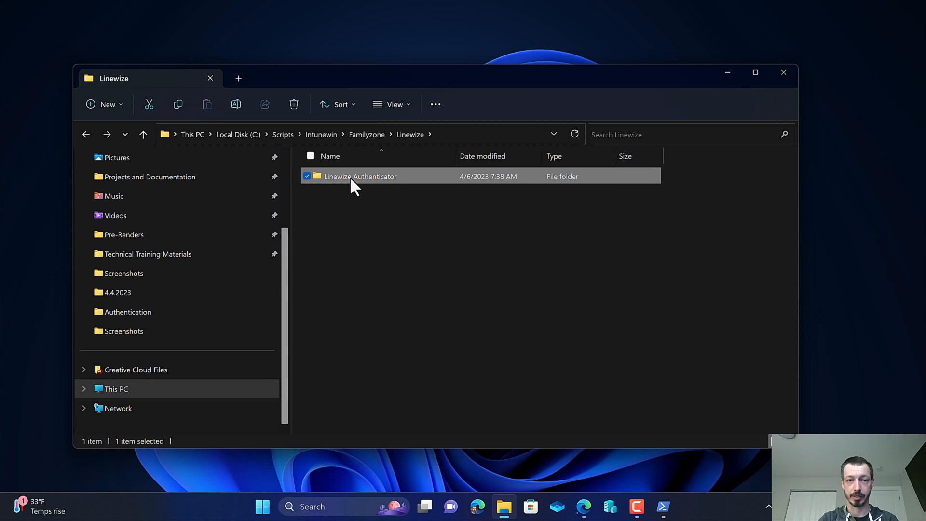
double_click(351, 176)
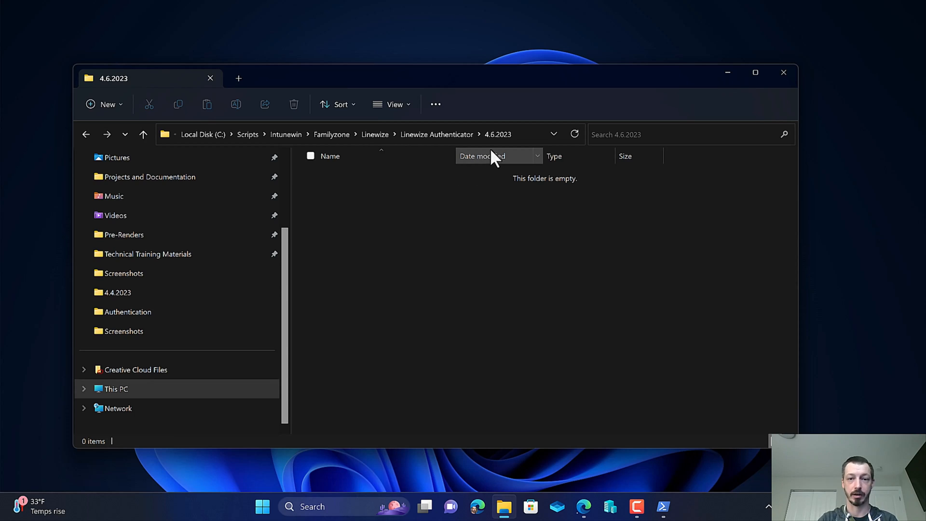
Step: Copy the open Intunewin 4.6.2023 folder's full path and submit it in PowerShell as the output folder
left_click(520, 138)
right_click(340, 135)
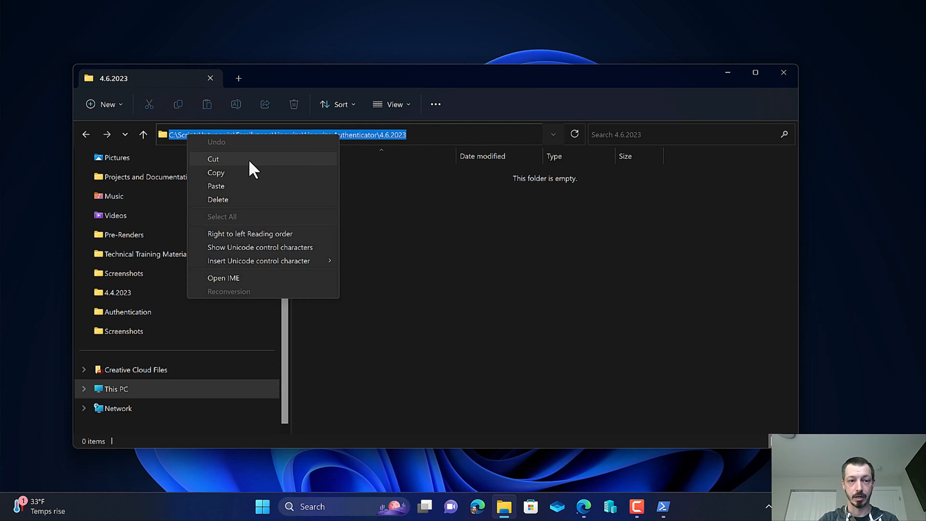
left_click(242, 169)
left_click(727, 73)
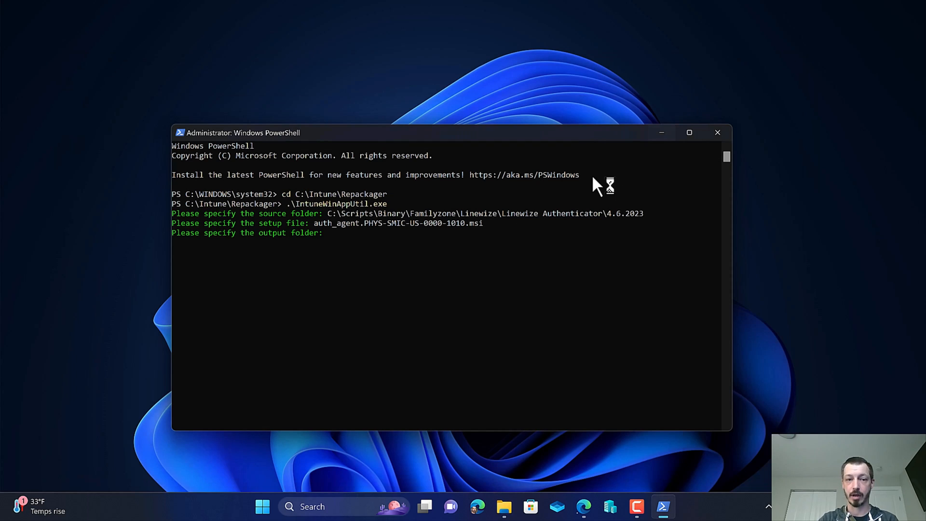
right_click(433, 266)
key("Return")
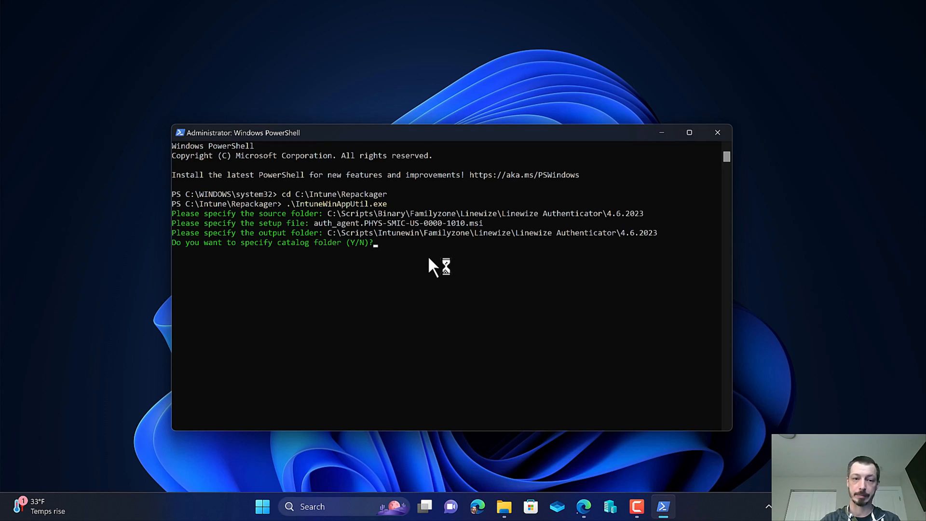
Step: Decline specifying a catalog folder, let the .intunewin package be generated, and close PowerShell
type("N")
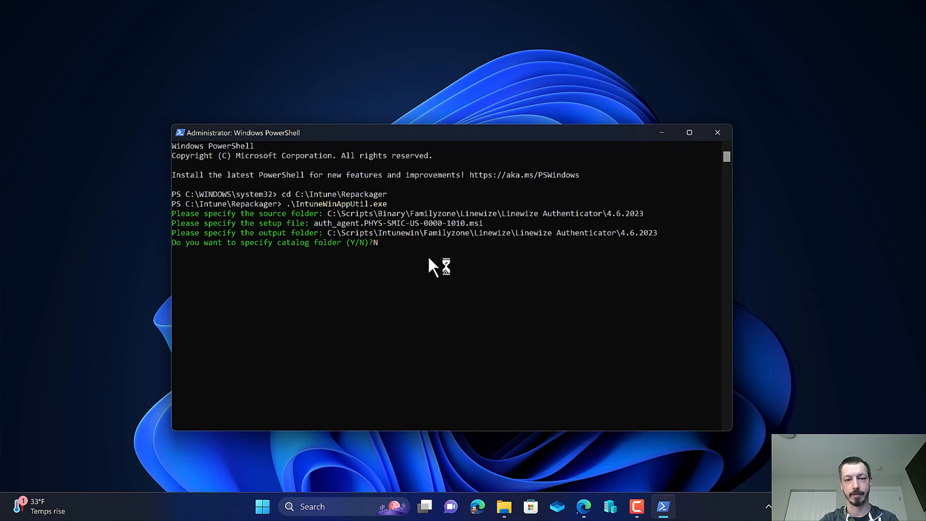
key("Return")
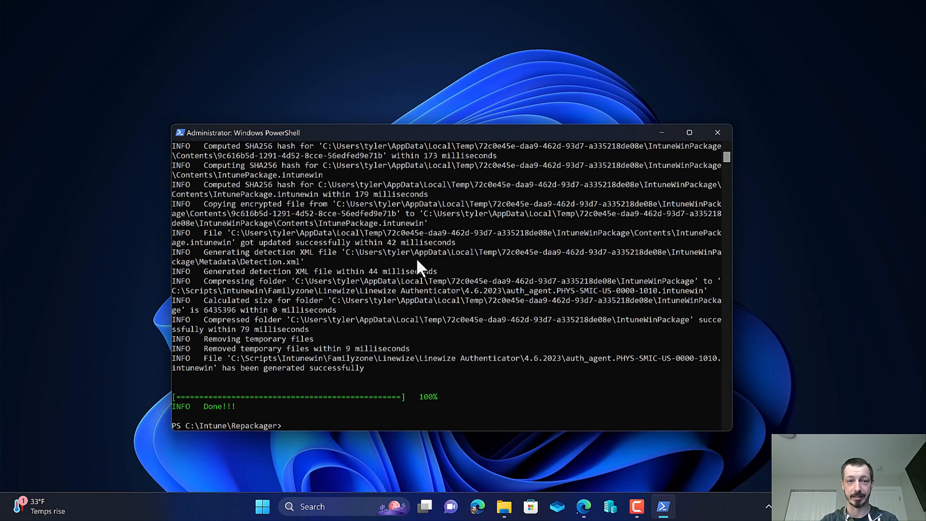
left_click(724, 134)
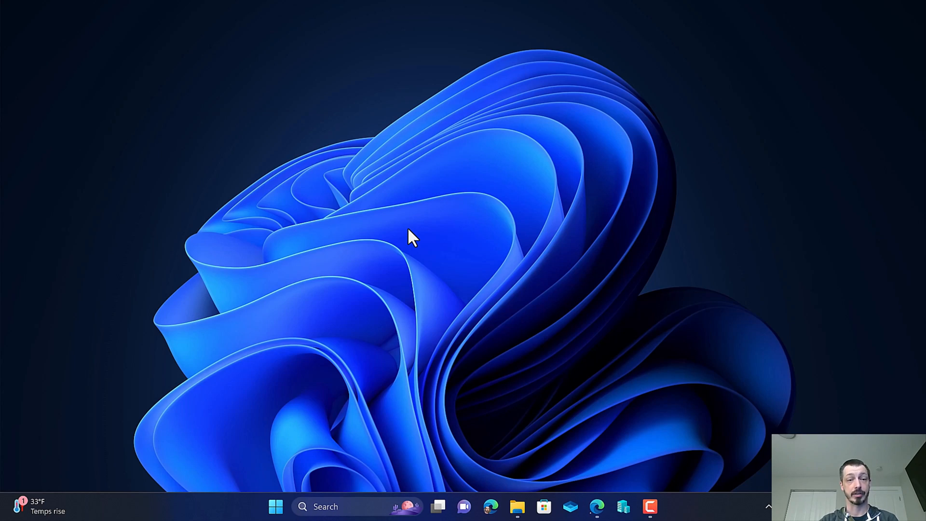
Step: Switch to the Intune admin center in Edge, start adding an app, and duplicate the browser tab, returning to the original
left_click(597, 507)
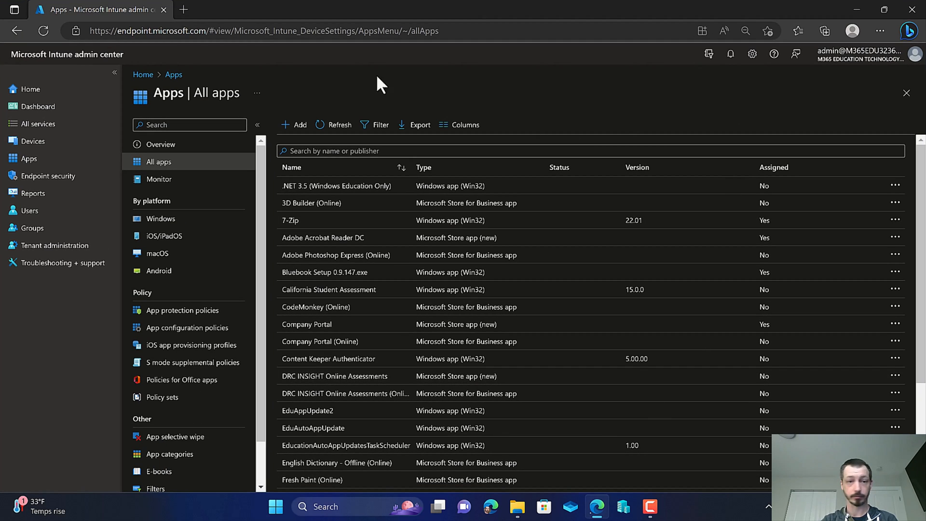
left_click(299, 127)
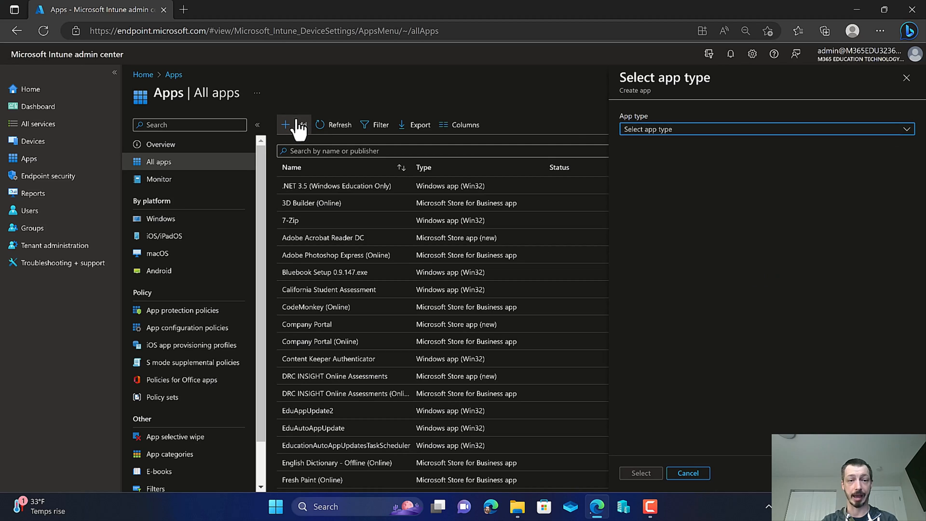
right_click(94, 4)
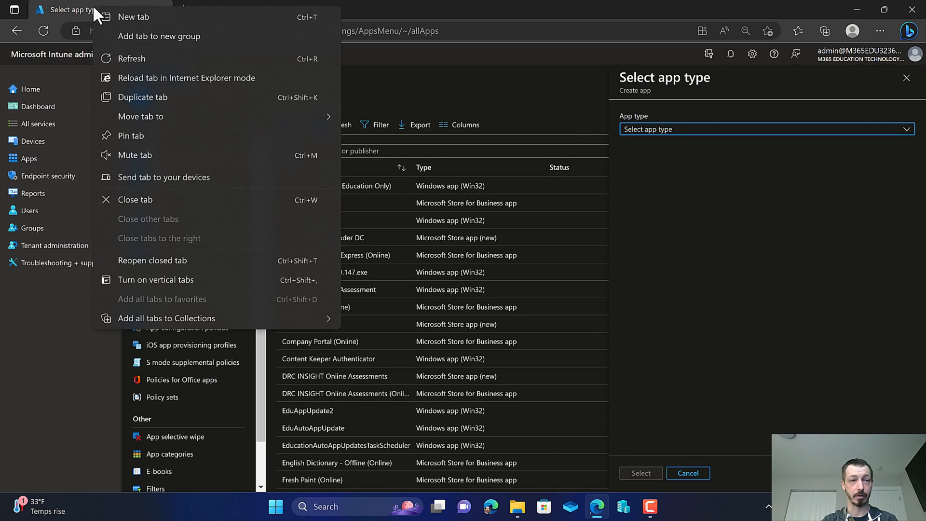
left_click(142, 96)
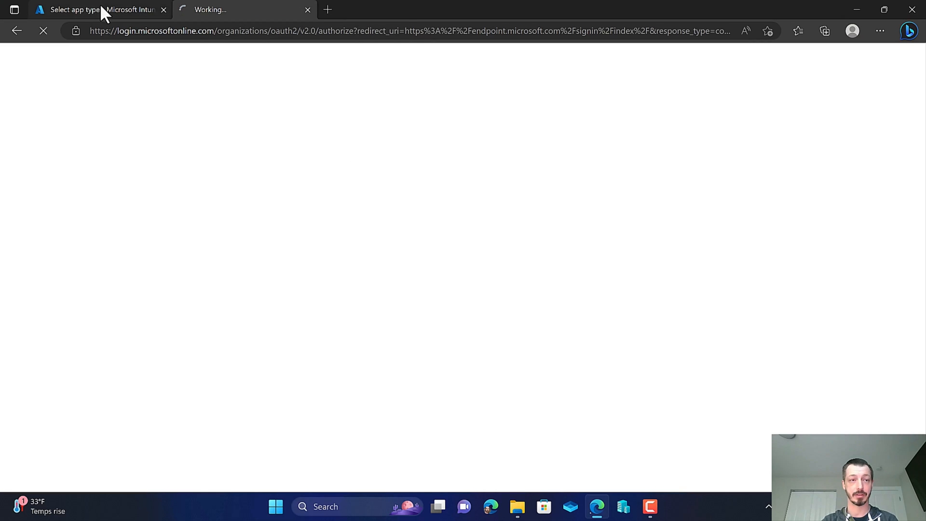
left_click(100, 10)
Step: Choose Windows app (Win32) as the app type and confirm the selection
left_click(661, 129)
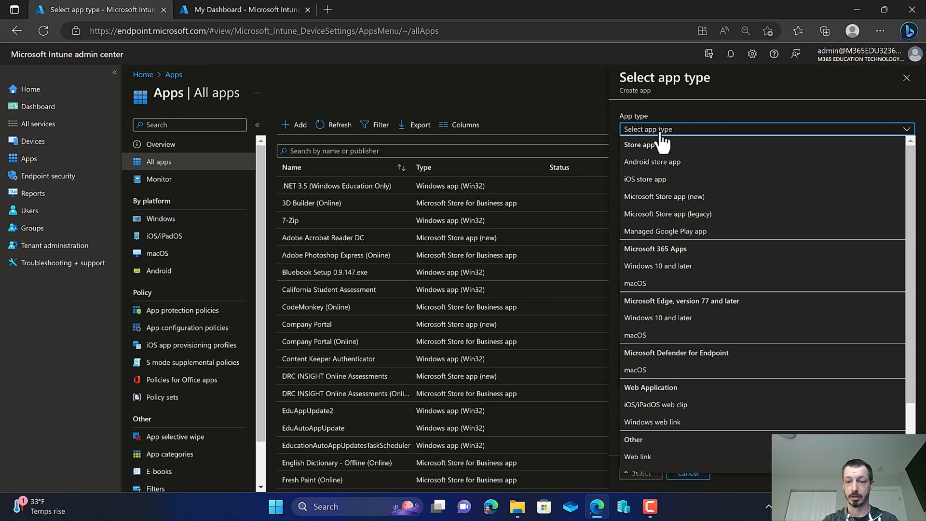
scroll(708, 354, "down", 3)
left_click(672, 436)
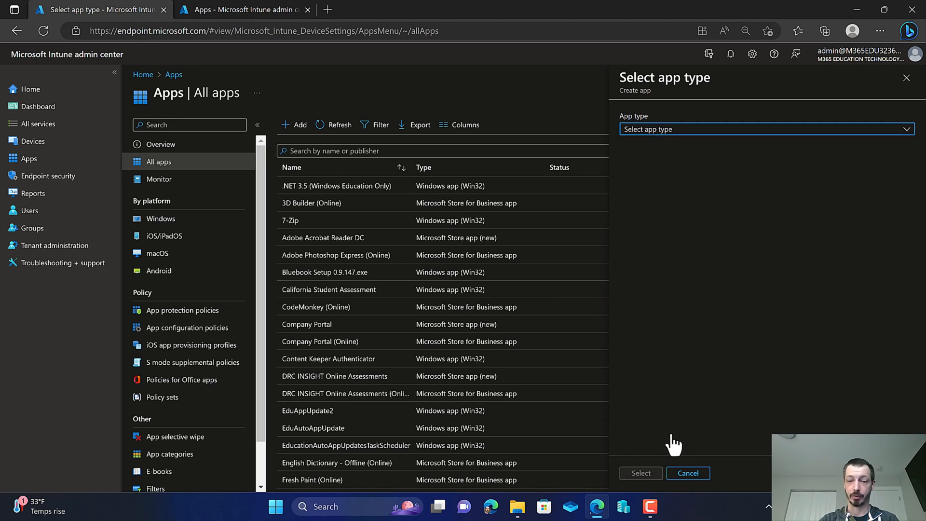
left_click(646, 474)
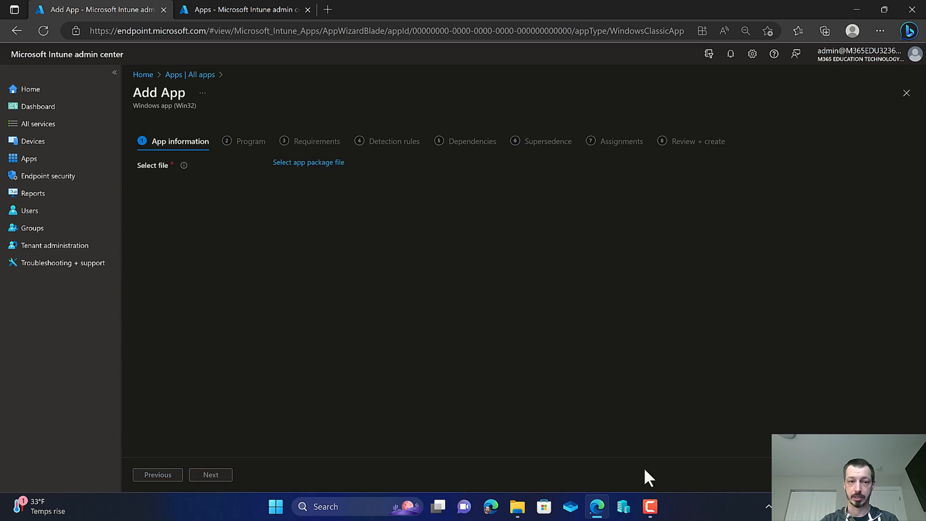
Step: Start selecting the app package file and browse to C:\Scripts\Intunewin\Familyzone
left_click(319, 163)
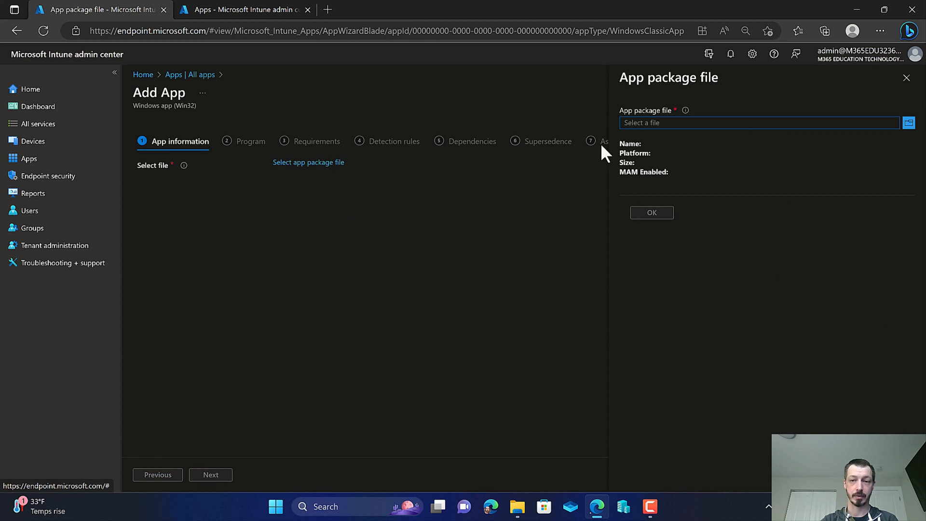
left_click(756, 124)
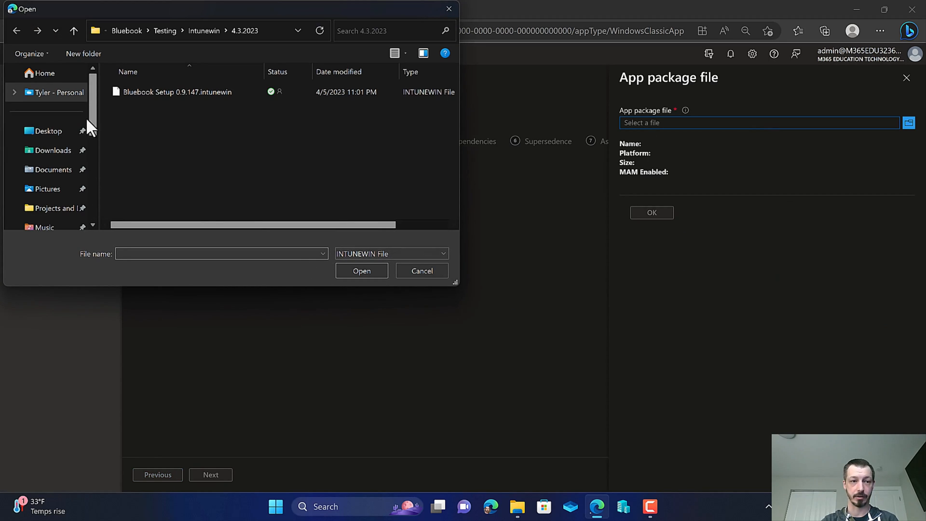
left_click_drag(91, 111, 91, 202)
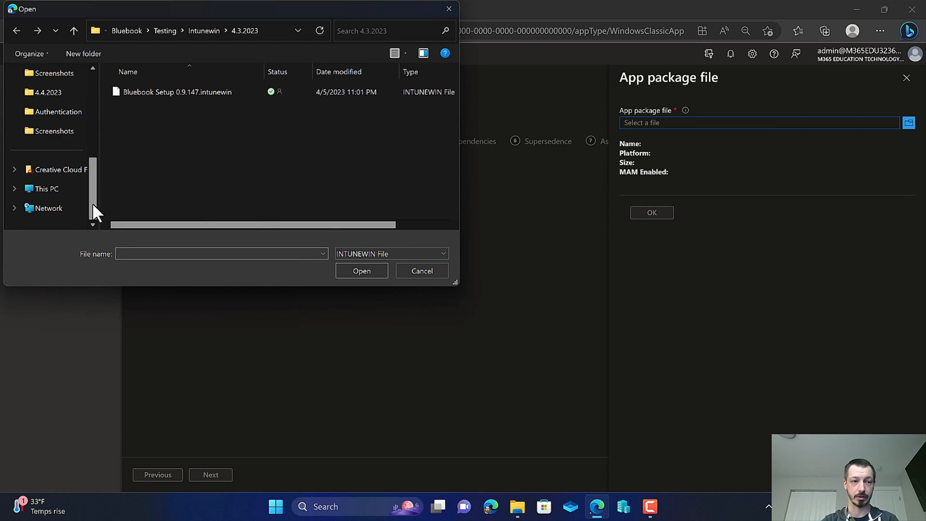
left_click(54, 190)
double_click(156, 106)
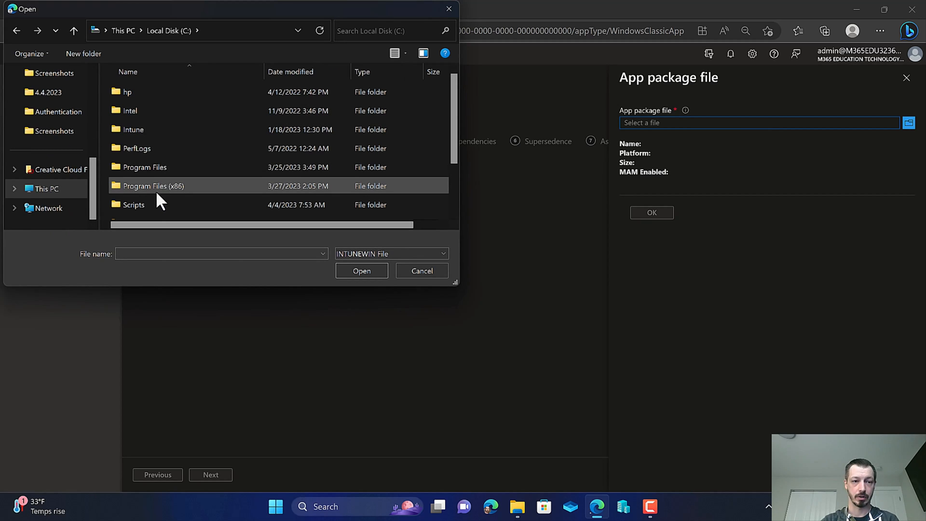
double_click(154, 204)
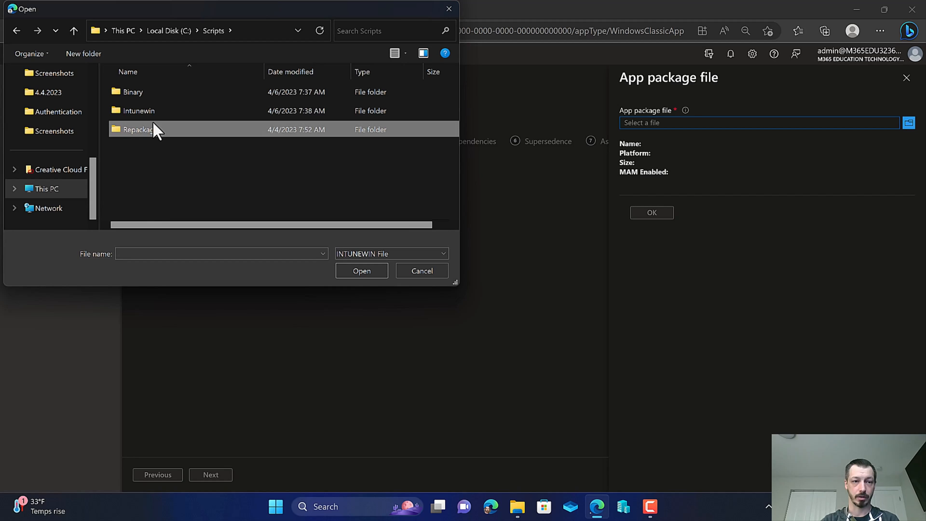
double_click(153, 112)
double_click(153, 112)
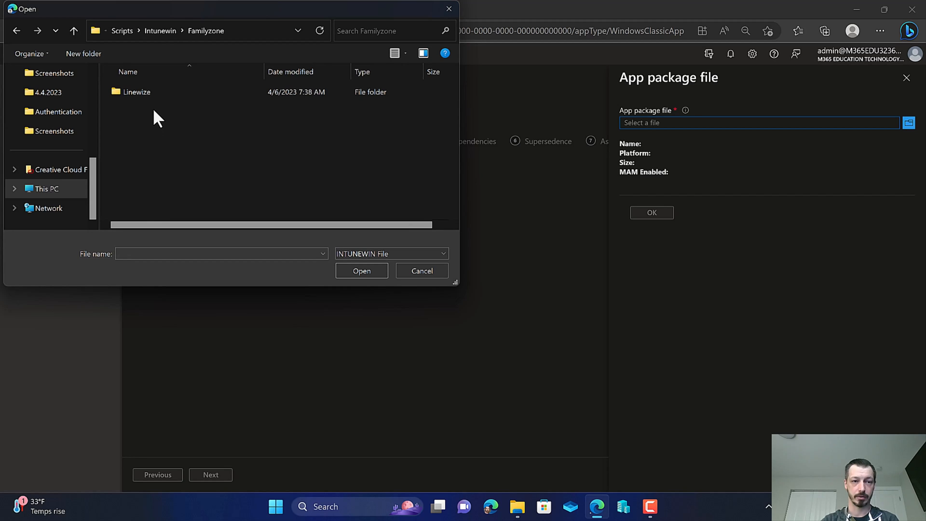
Step: Load auth_agent.PHYS-SMIC-US-0000-1010.intunewin from Linewize\Linewize Authenticator\4.6.2023 as the app package and confirm it
double_click(152, 94)
double_click(153, 94)
double_click(152, 94)
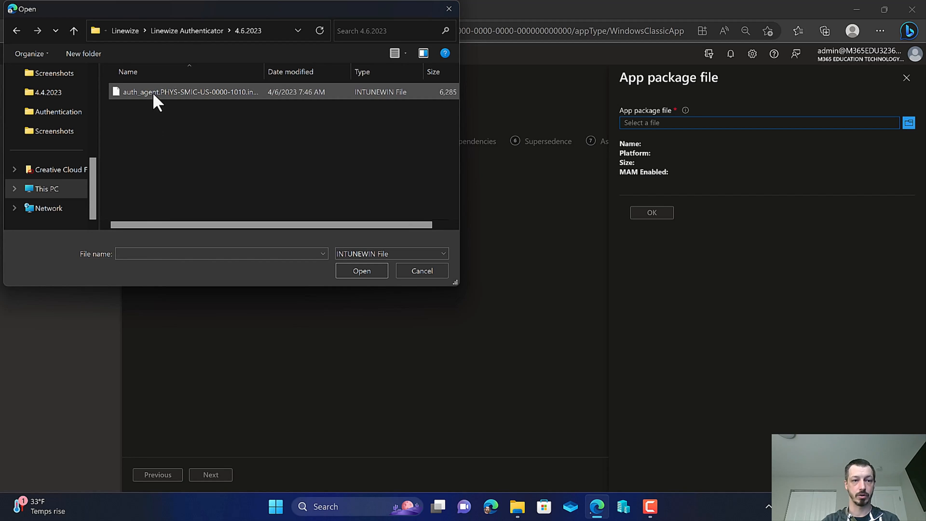
double_click(152, 92)
left_click(667, 225)
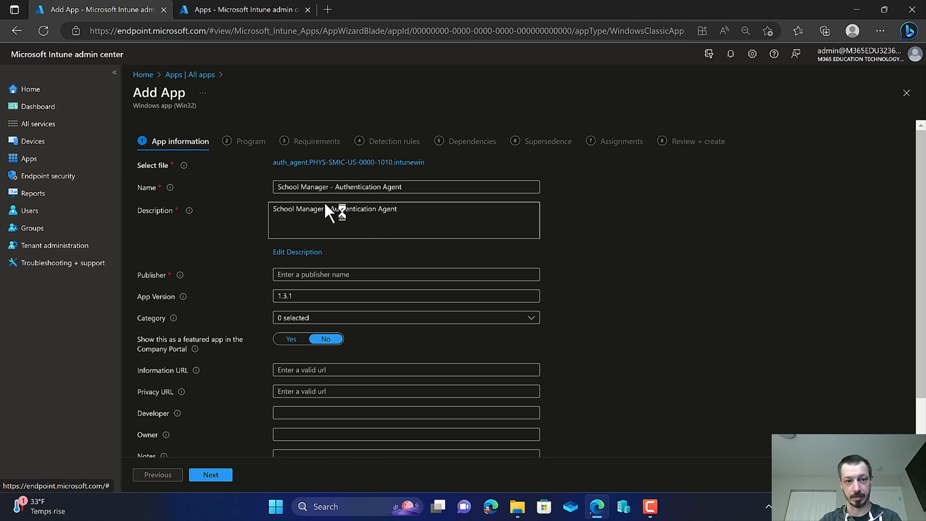
Step: In the duplicate browser tab, open the properties of the existing Linewize Authentication Agent app
left_click(248, 8)
scroll(422, 348, "down", 1)
scroll(422, 348, "down", 2)
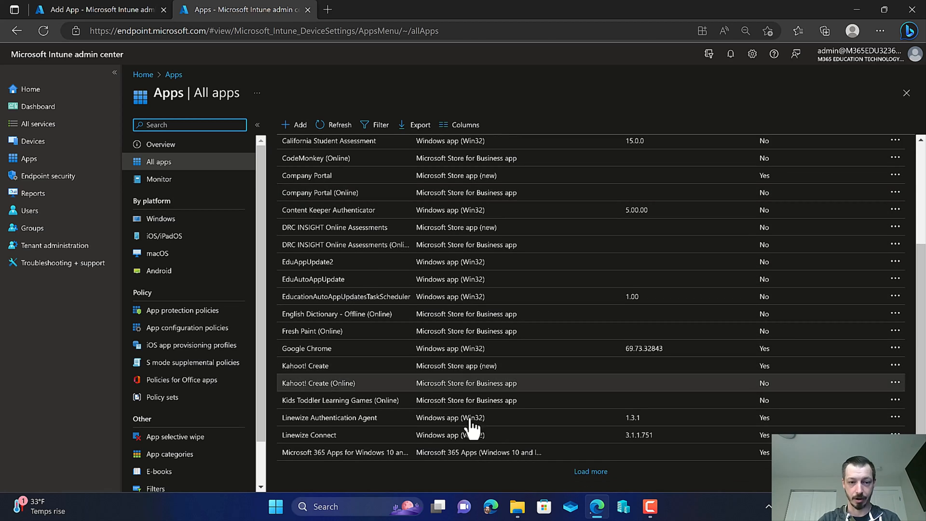
left_click(376, 429)
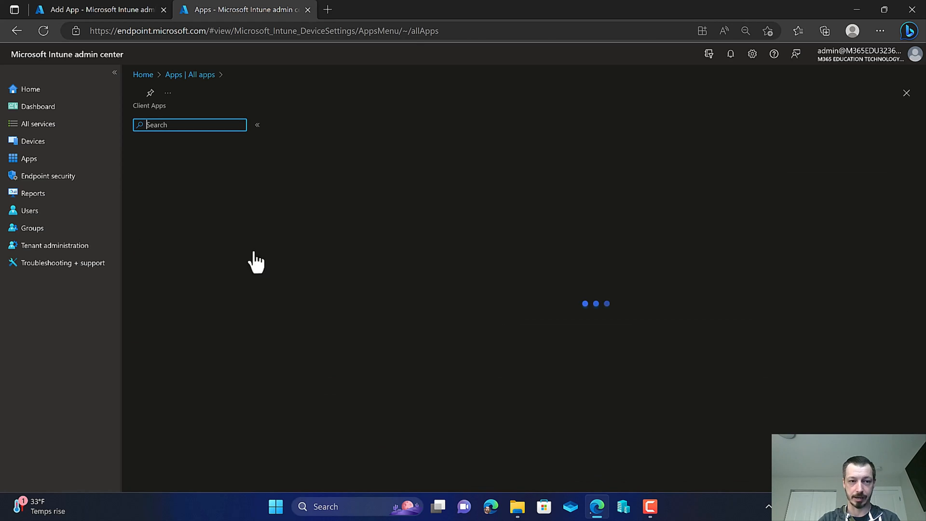
left_click(164, 184)
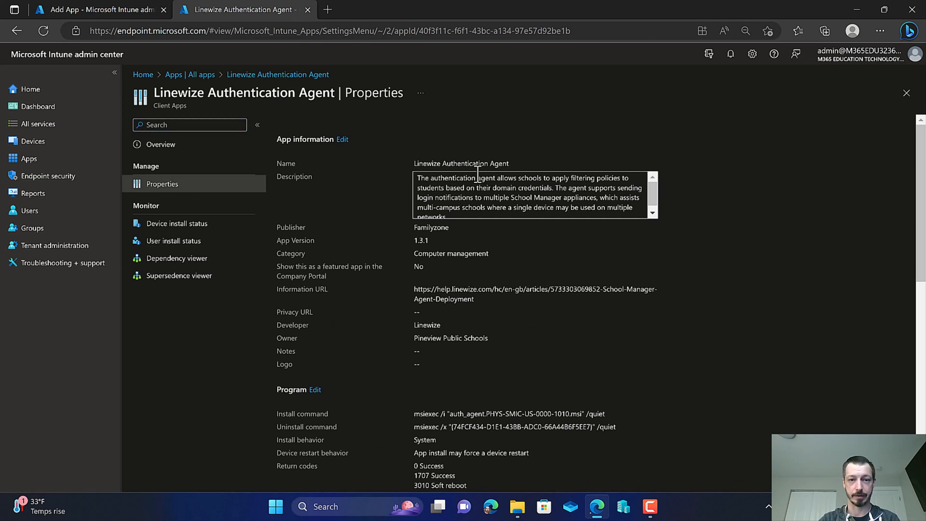
Step: Copy the existing app's name, Linewize Authentication Agent, and replace the new app's name with it
left_click_drag(519, 164, 414, 163)
key("ctrl+c")
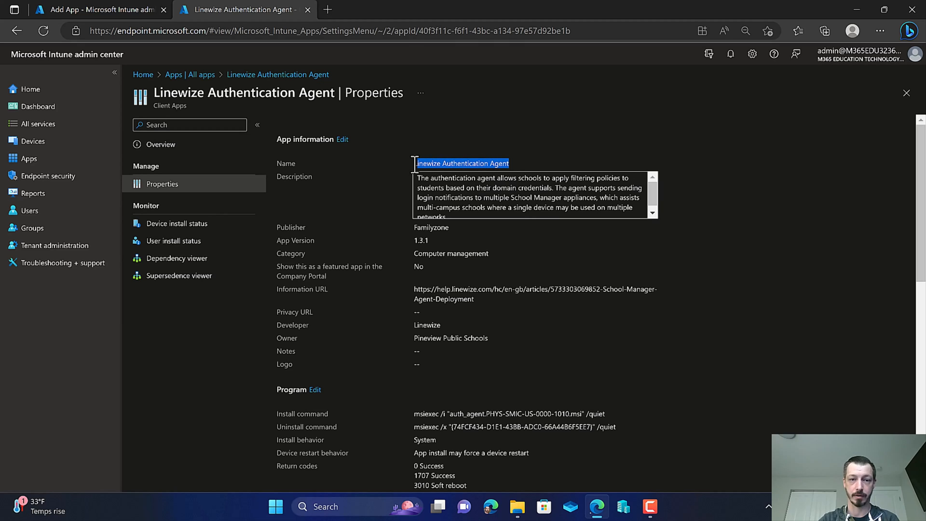
left_click(116, 2)
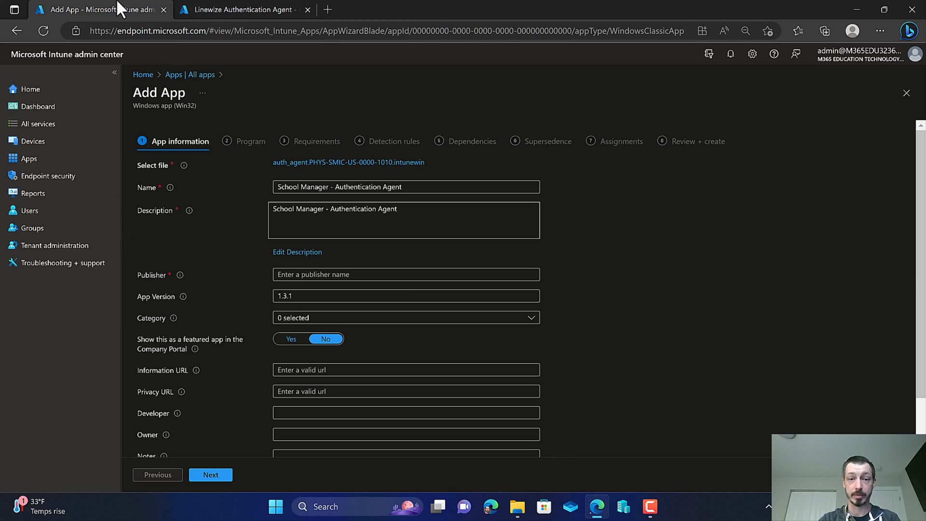
left_click_drag(411, 189, 200, 181)
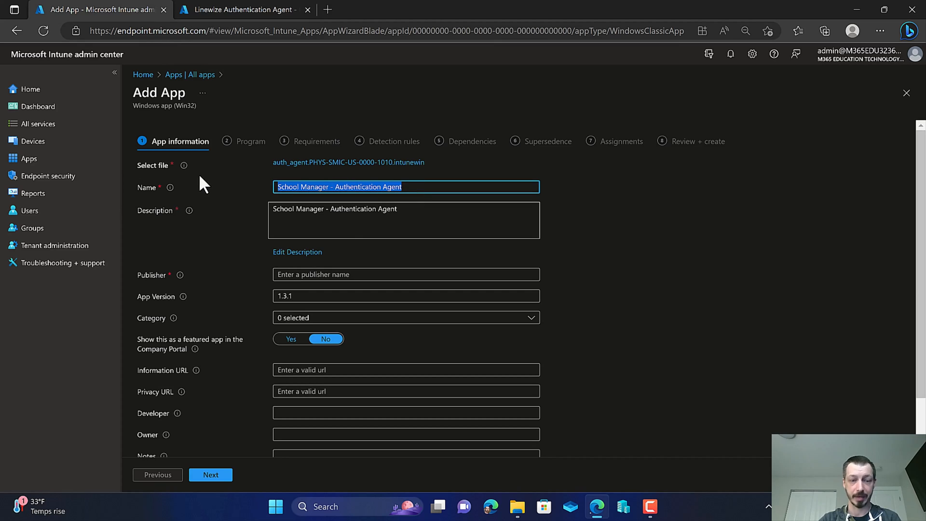
key("ctrl+v")
Step: Replace the new app's description with the one copied from the existing app, removing the leading blank line, and save it
left_click(233, 10)
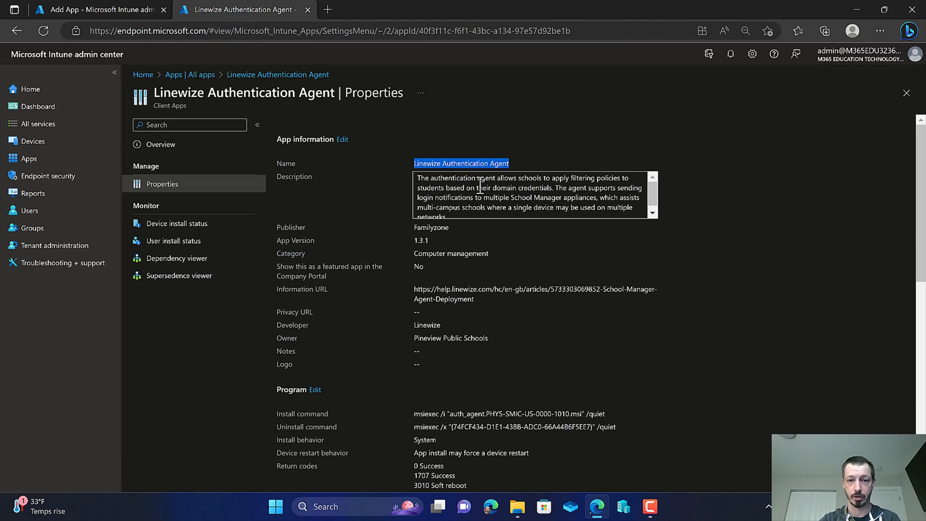
left_click_drag(464, 215, 401, 169)
key("ctrl+c")
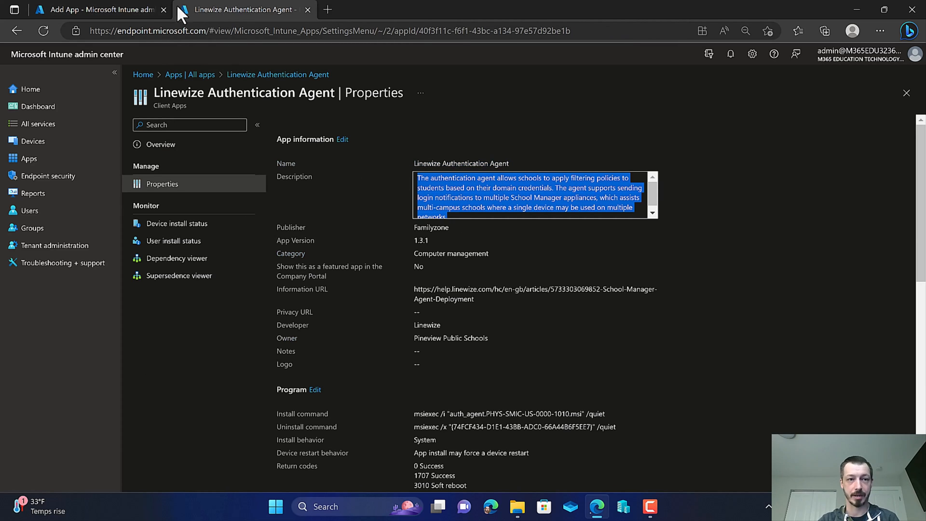
left_click(140, 18)
left_click(314, 253)
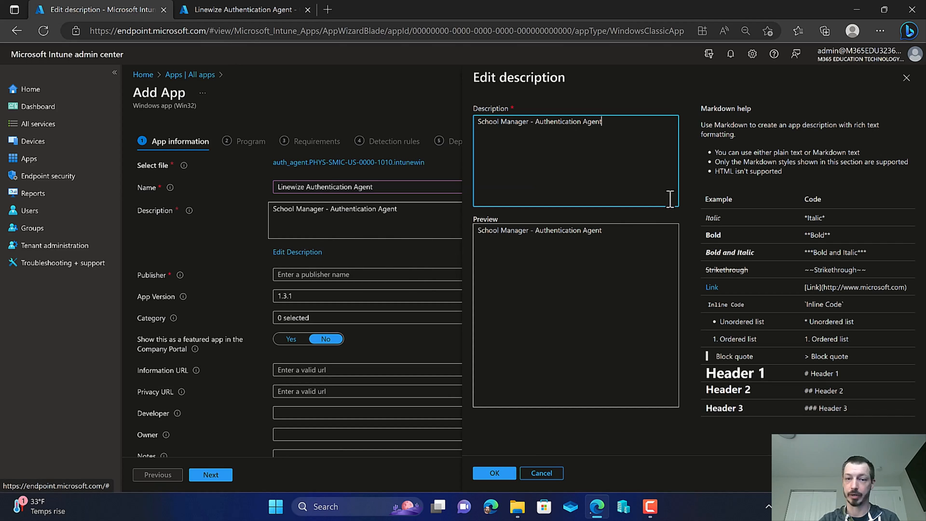
left_click_drag(658, 136, 395, 128)
key("ctrl+v")
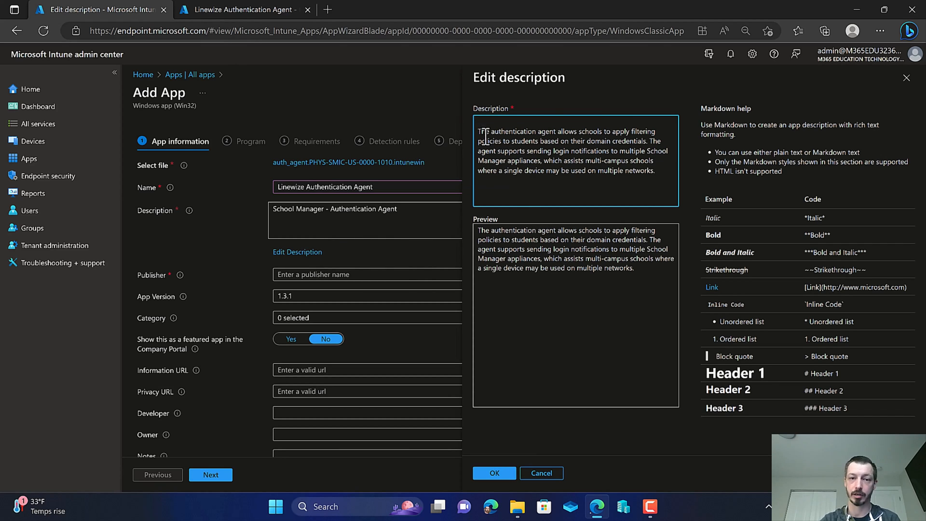
left_click(478, 131)
key("BackSpace")
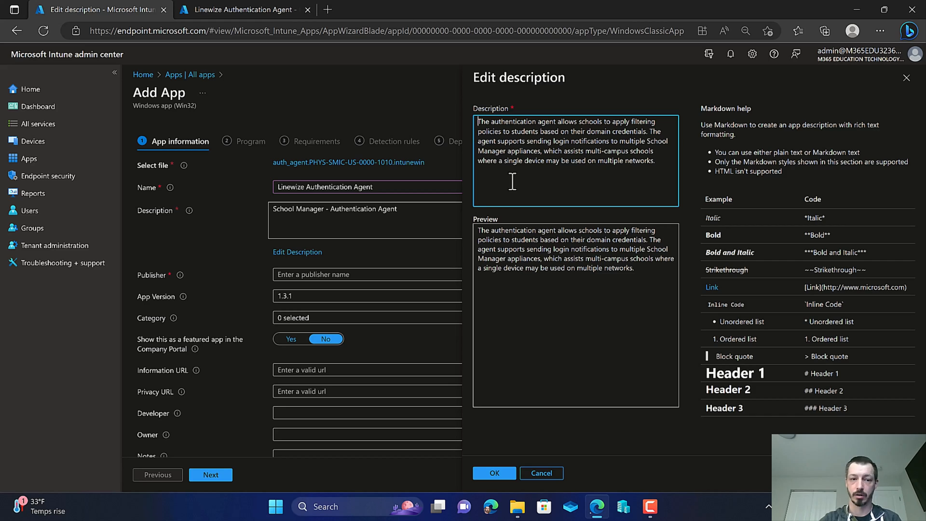
left_click(506, 473)
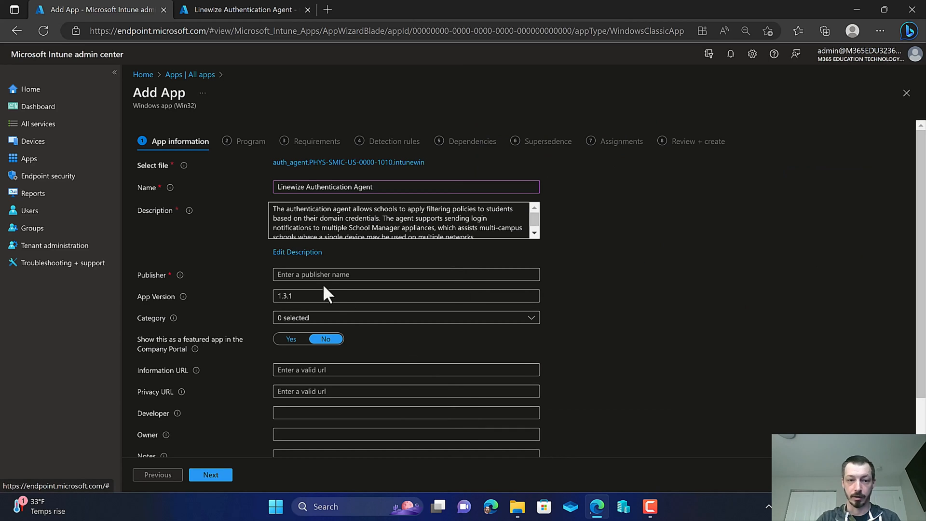
Step: Set the new app's publisher to Familyzone and its category to Computer management
left_click(311, 276)
type("Familyzon")
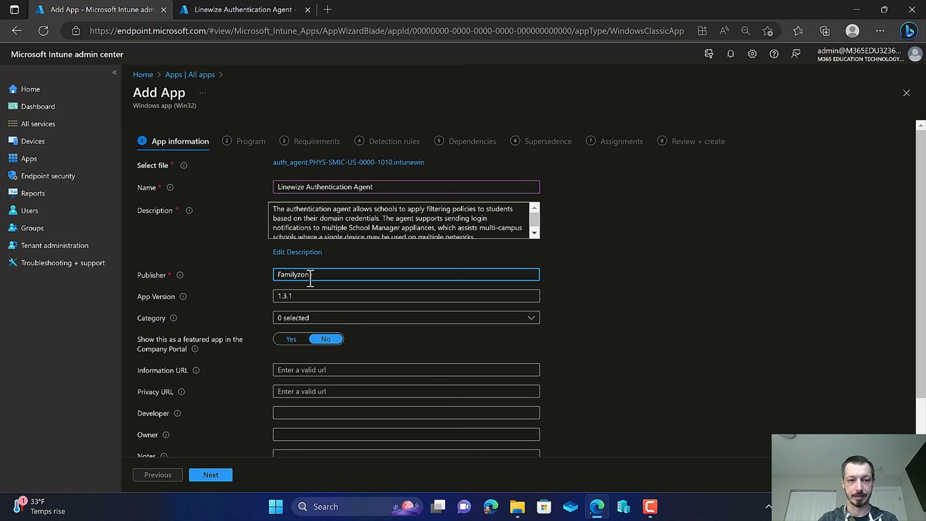
type("e")
left_click(324, 318)
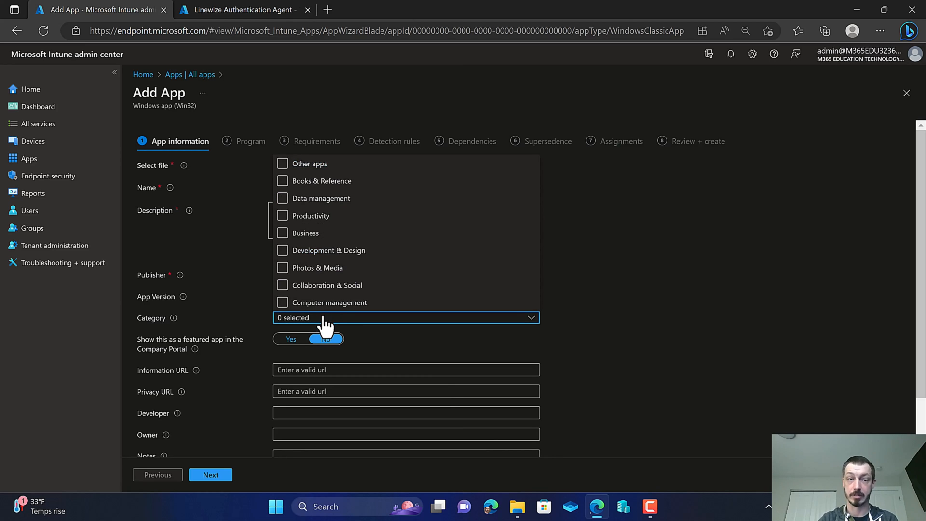
left_click(284, 306)
left_click(582, 358)
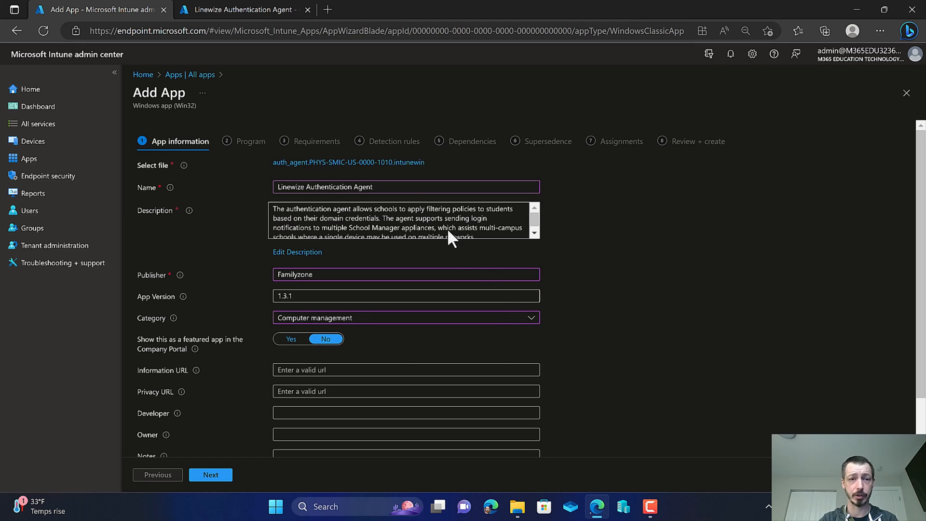
Step: Copy the information URL from the existing Linewize Authentication Agent app's properties into the new app's information URL
left_click(248, 10)
scroll(462, 281, "down", 1)
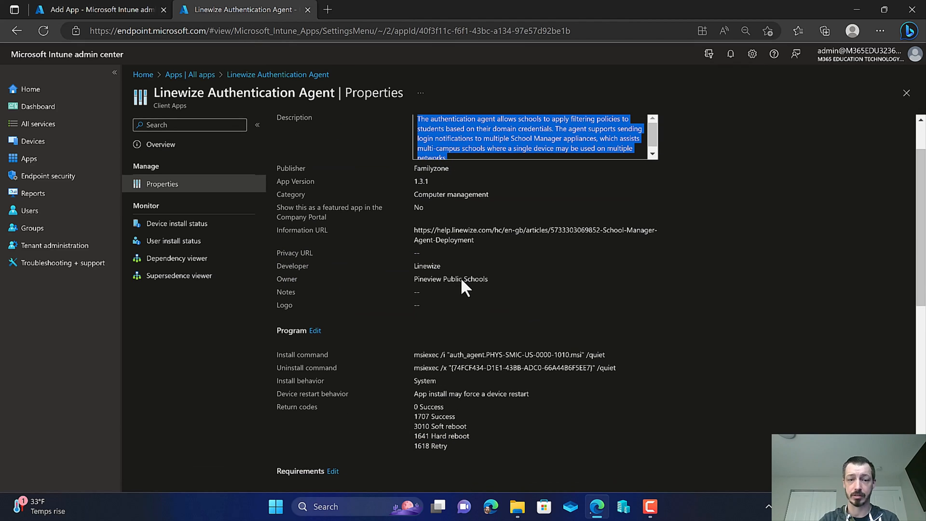
mouse_move(473, 254)
left_mouse_down()
mouse_move(473, 244)
mouse_move(415, 228)
mouse_move(475, 242)
left_mouse_up()
key("ctrl+c")
left_click(414, 230)
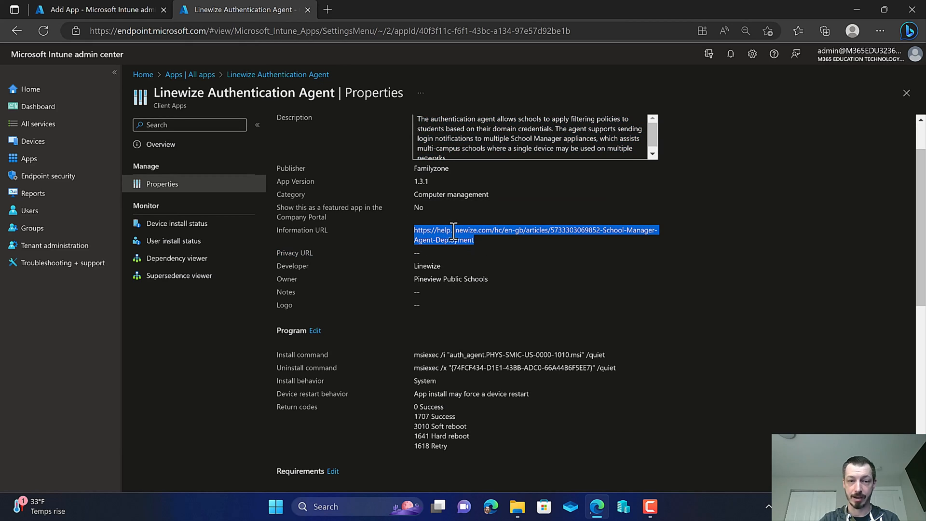
left_click(140, 9)
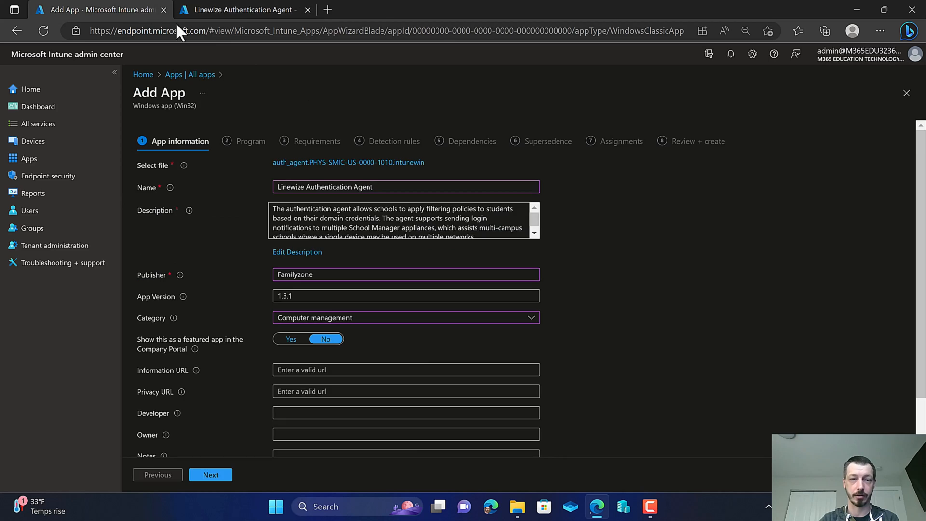
left_click(302, 370)
key("ctrl+v")
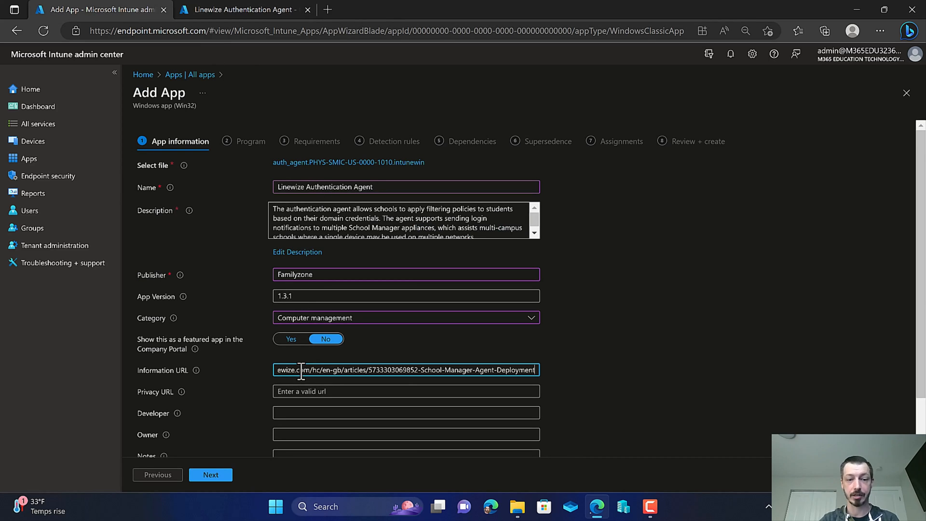
Step: Set the new app's developer to Linewize and its owner to Pineview Public Schools
scroll(395, 328, "down", 2)
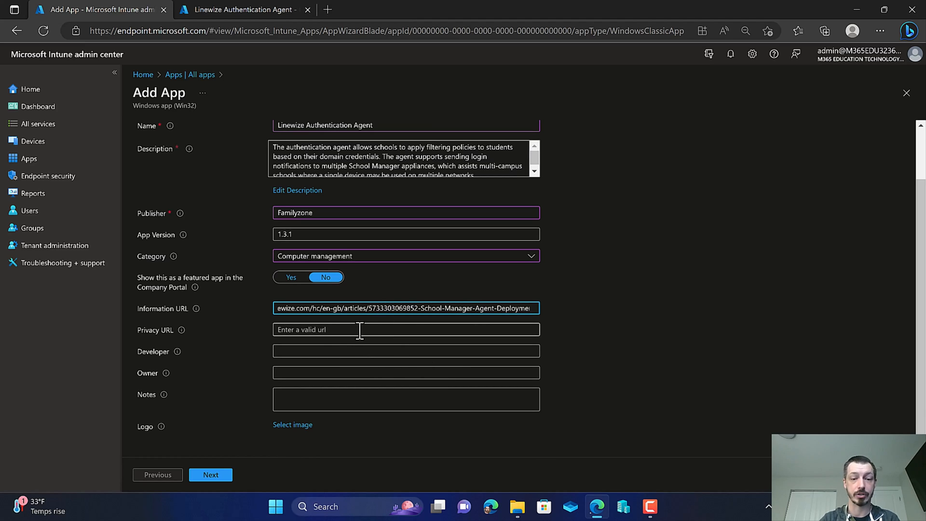
left_click(314, 352)
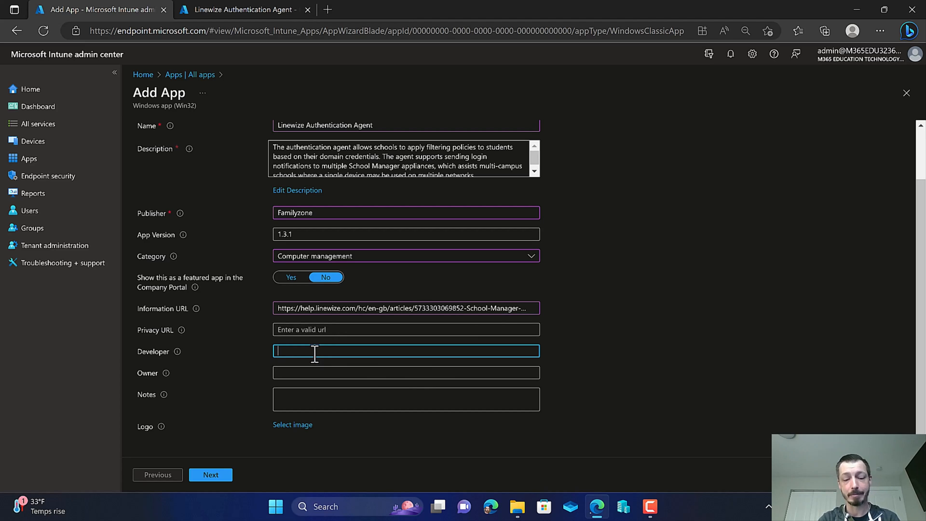
type("Linewize")
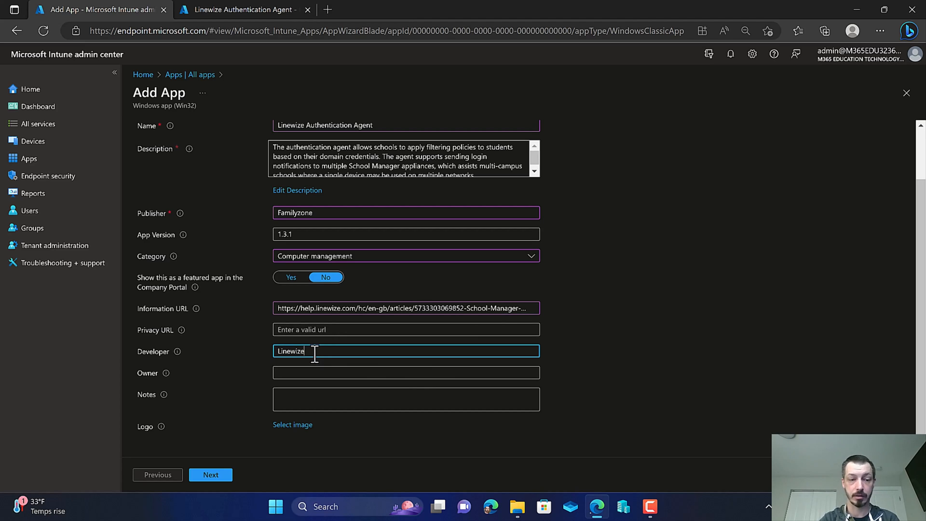
left_click(301, 374)
type("Public")
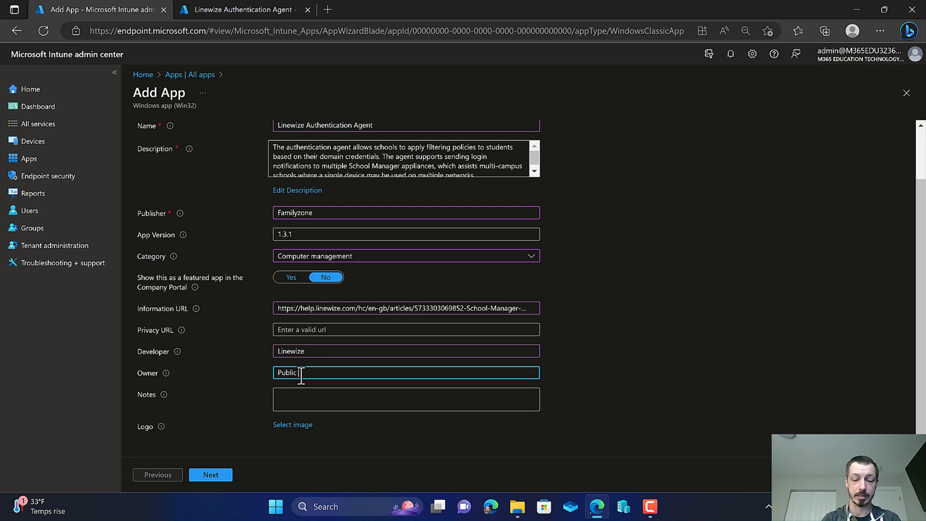
key("BackSpace")
key("BackSpace")
key("BackSpace")
key("BackSpace")
key("BackSpace")
key("BackSpace")
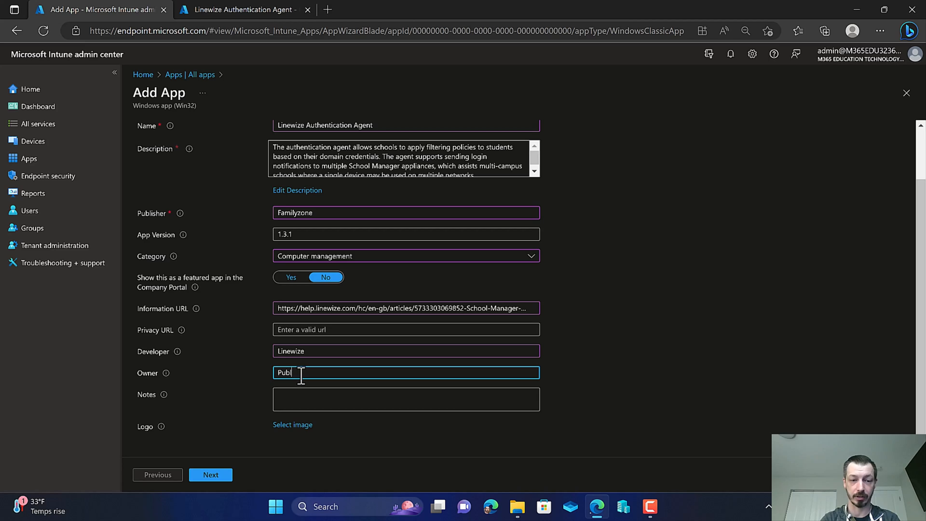
type("Pineview Public Schools")
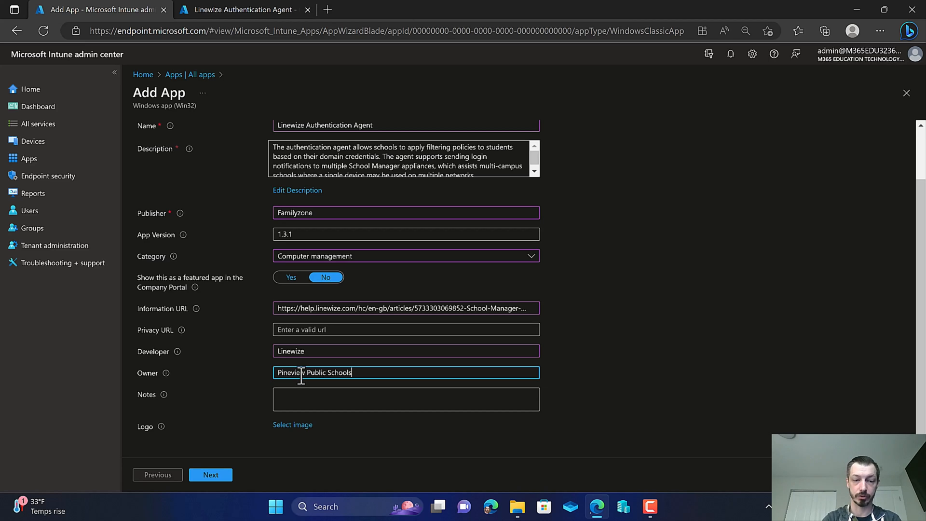
left_click(419, 424)
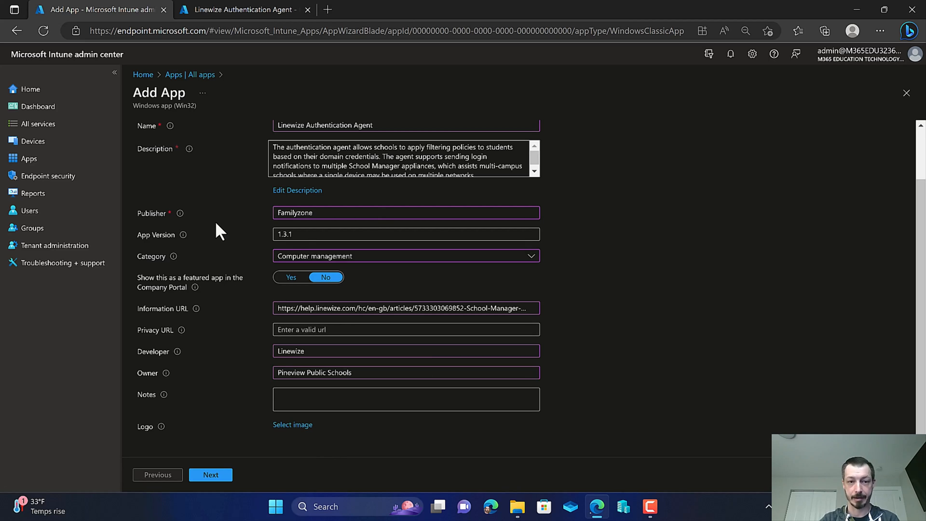
Step: Review the rest of the existing app's properties, and continue the new app from app information to the program settings
left_click(208, 9)
scroll(338, 274, "down", 10)
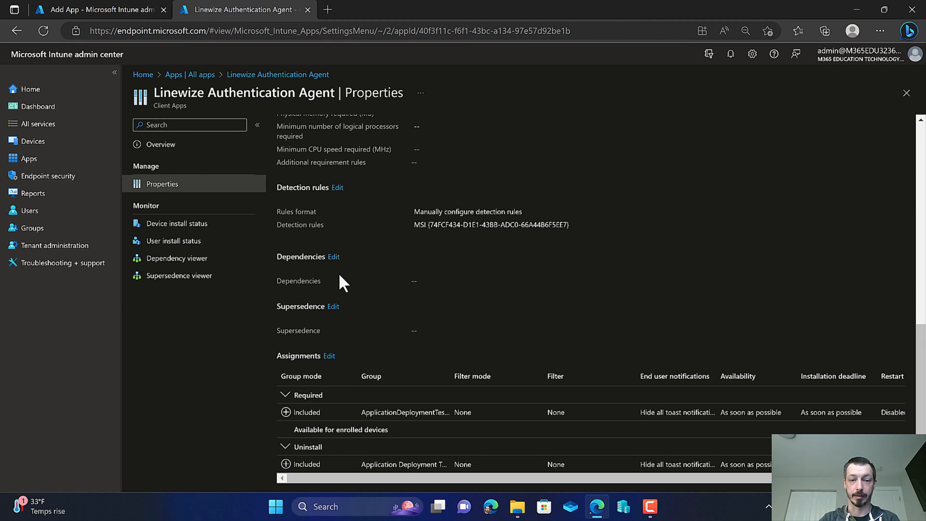
left_click(115, 9)
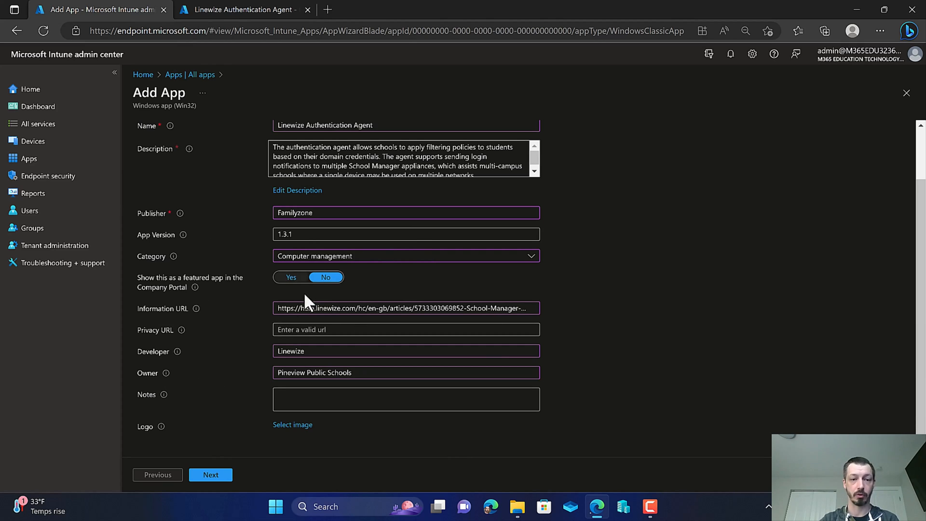
left_click(218, 477)
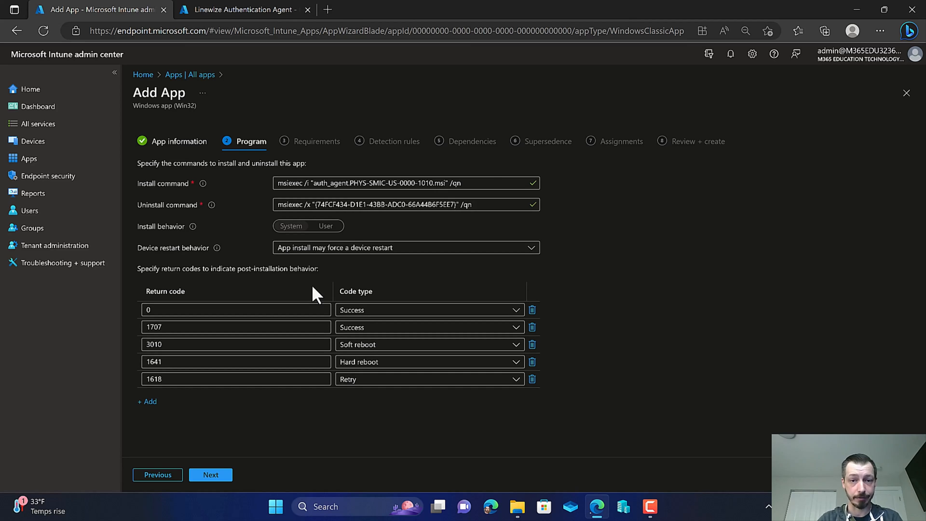
Step: Replace /qn with /quiet in both the install and uninstall commands, and accept the program settings to reach the requirements
left_click(490, 182)
key("BackSpace")
type("uiet")
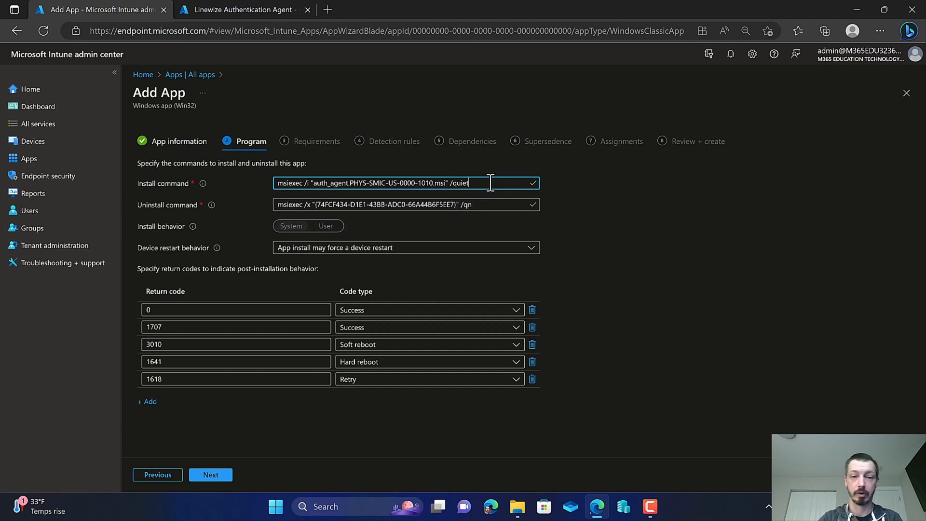
left_click(504, 202)
key("BackSpace")
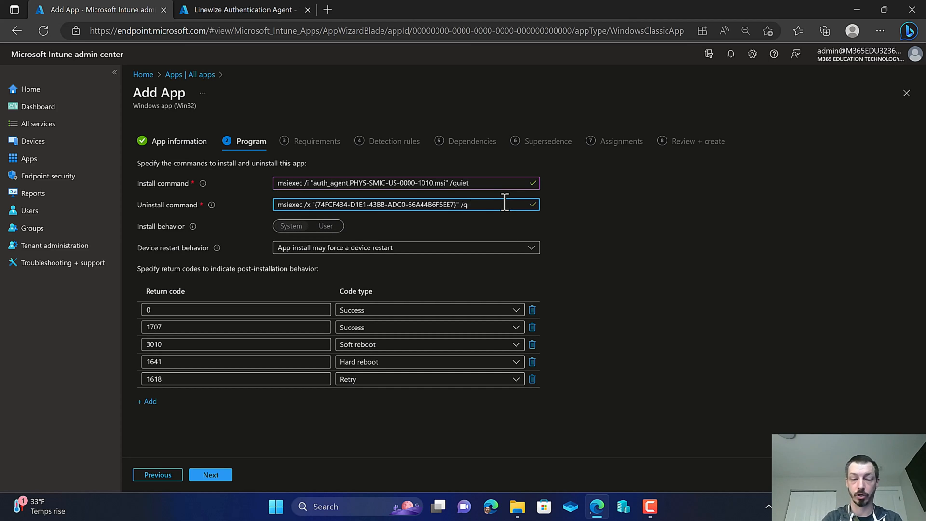
type("uiet")
left_click(616, 239)
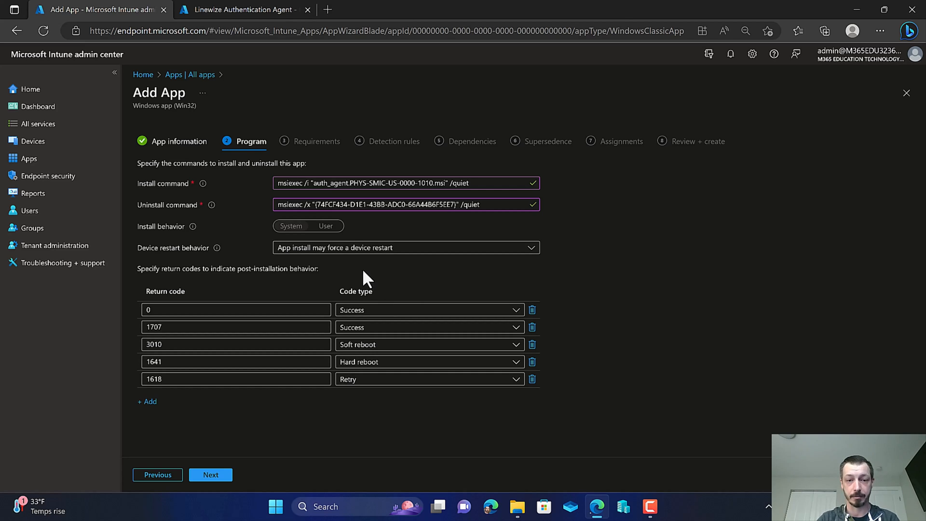
left_click(400, 249)
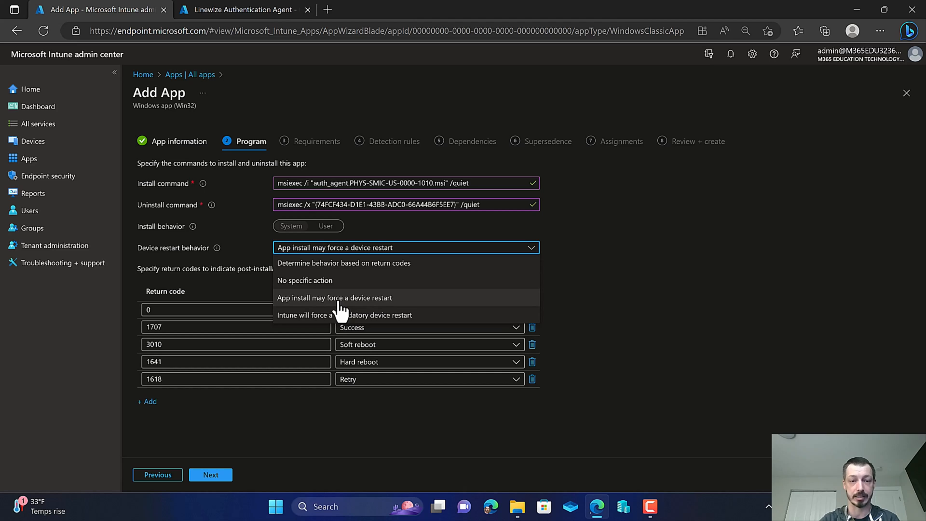
left_click(607, 237)
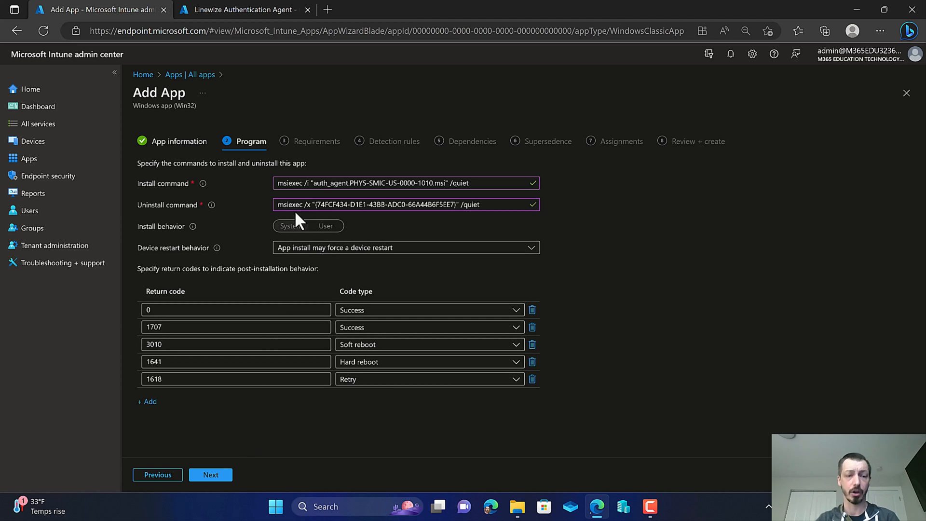
left_click(212, 475)
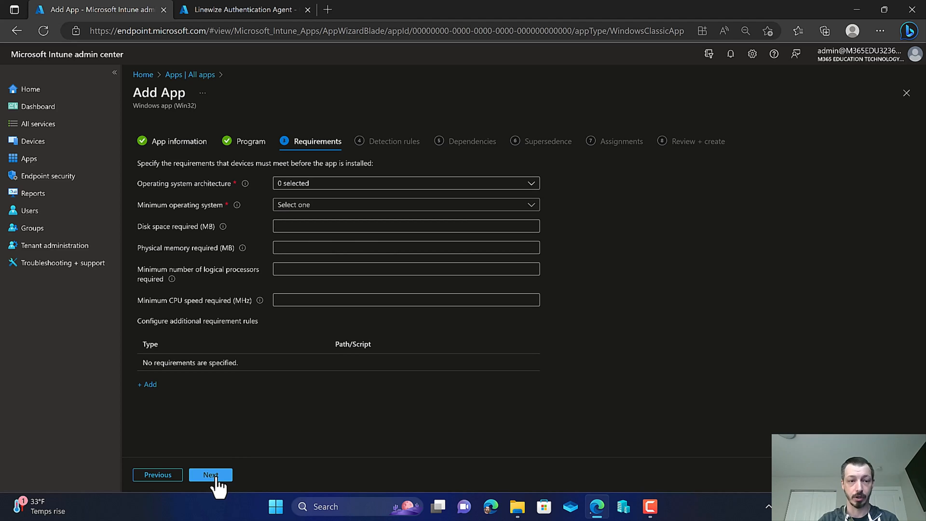
Step: Require 64-bit architecture, at least Windows 10 2004 and 125 MB of disk space, and proceed to the detection rules
left_click(309, 185)
left_click(288, 217)
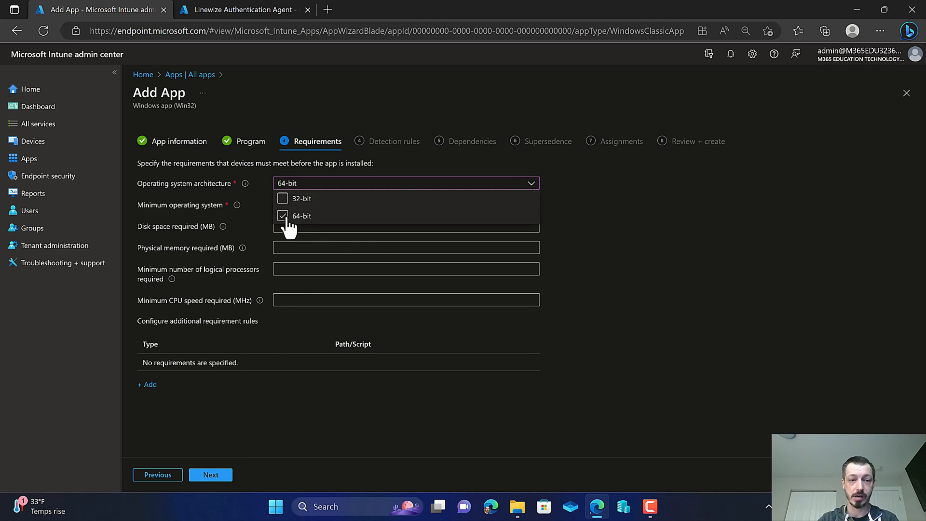
left_click(329, 206)
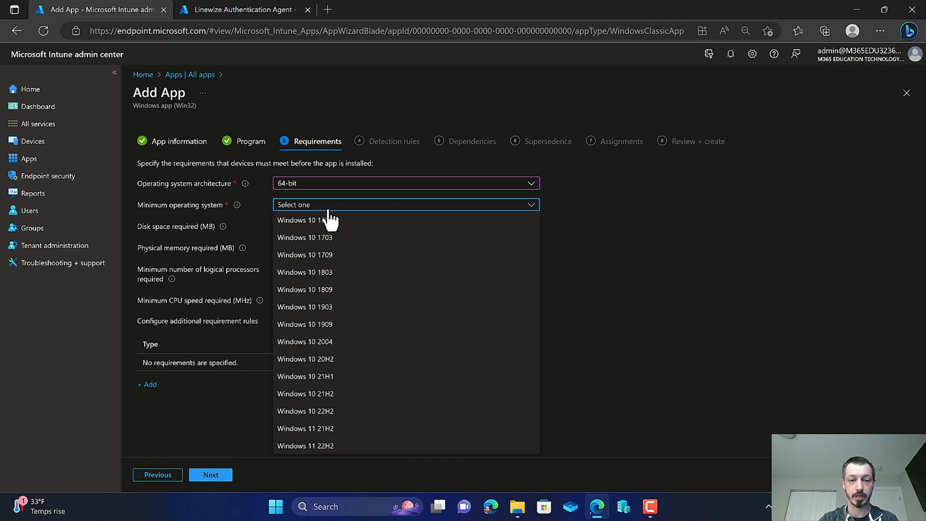
left_click(314, 342)
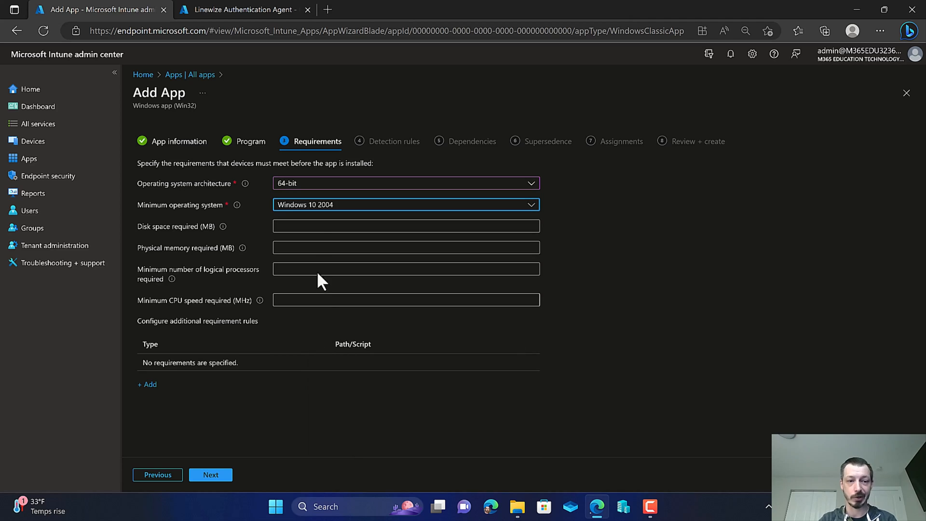
left_click(327, 227)
type("125")
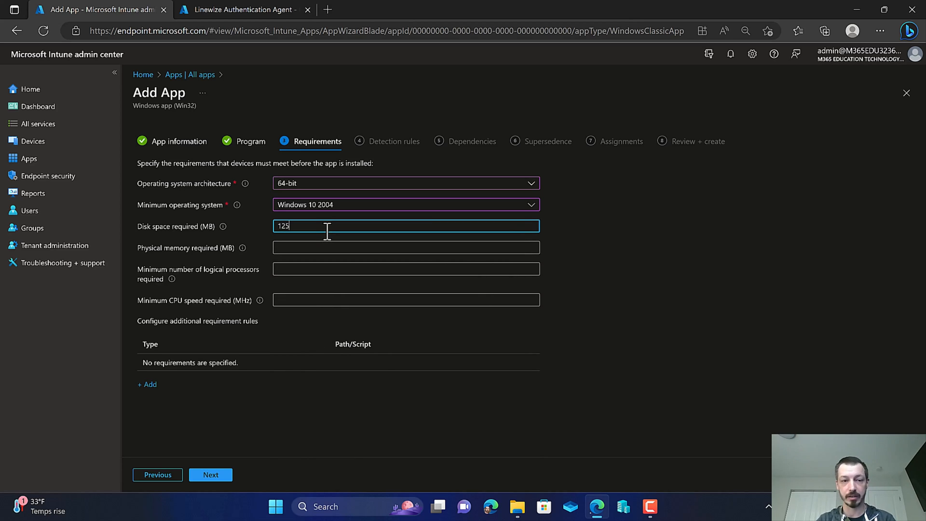
left_click(386, 383)
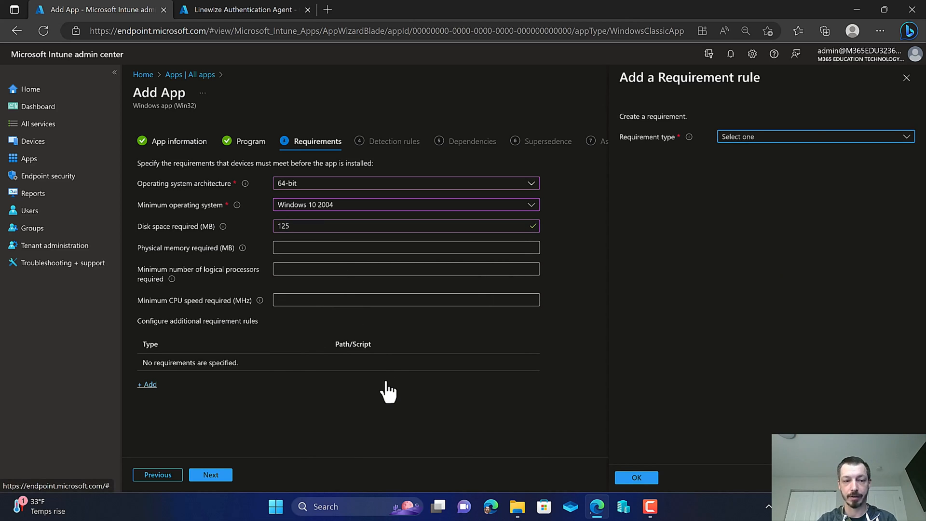
left_click(906, 78)
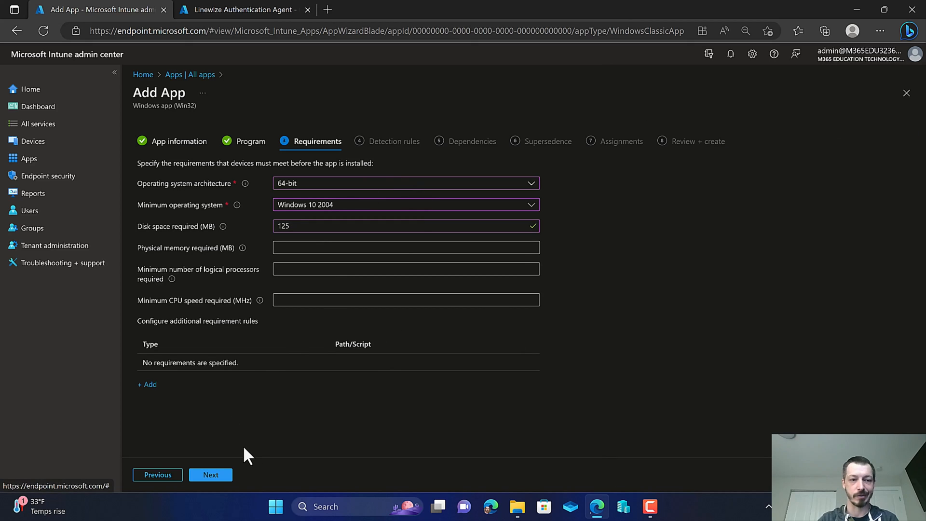
left_click(220, 476)
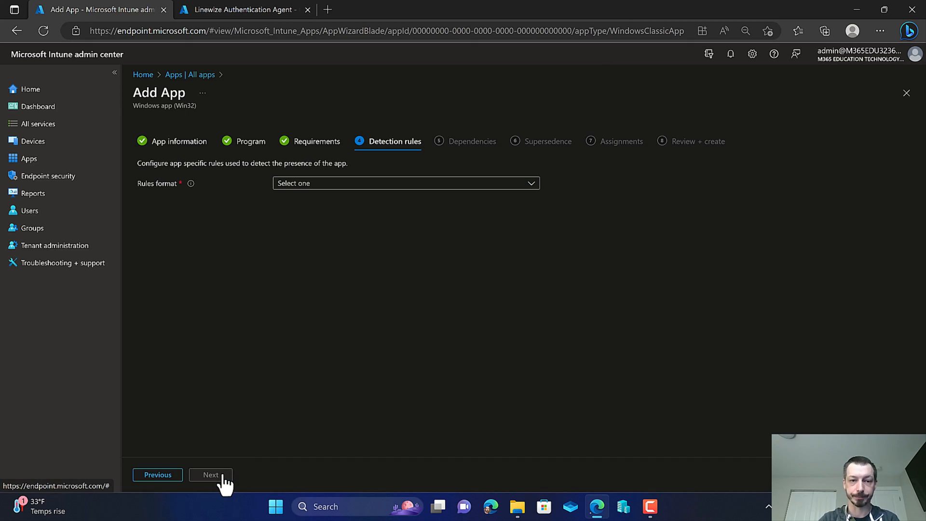
Step: Configure detection manually with an MSI rule using the prefilled product code, and proceed to the dependencies
left_click(313, 186)
left_click(314, 199)
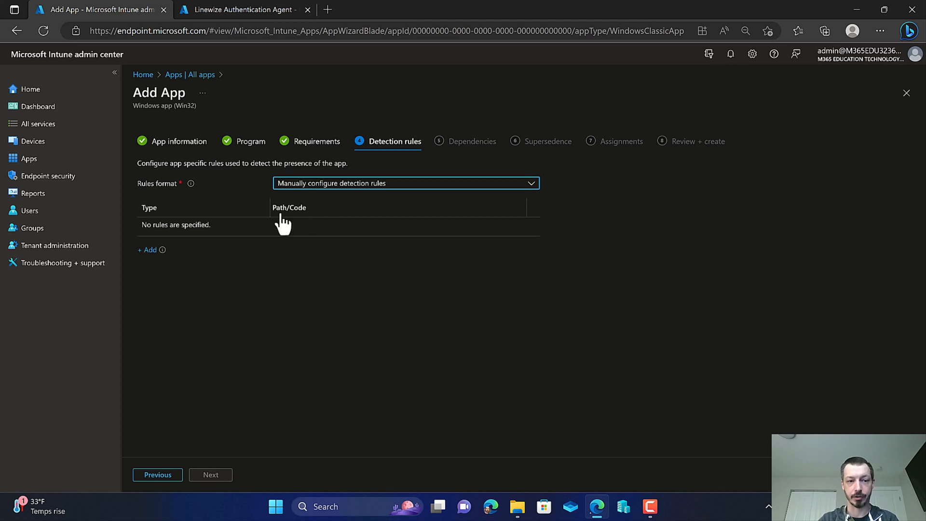
left_click(142, 254)
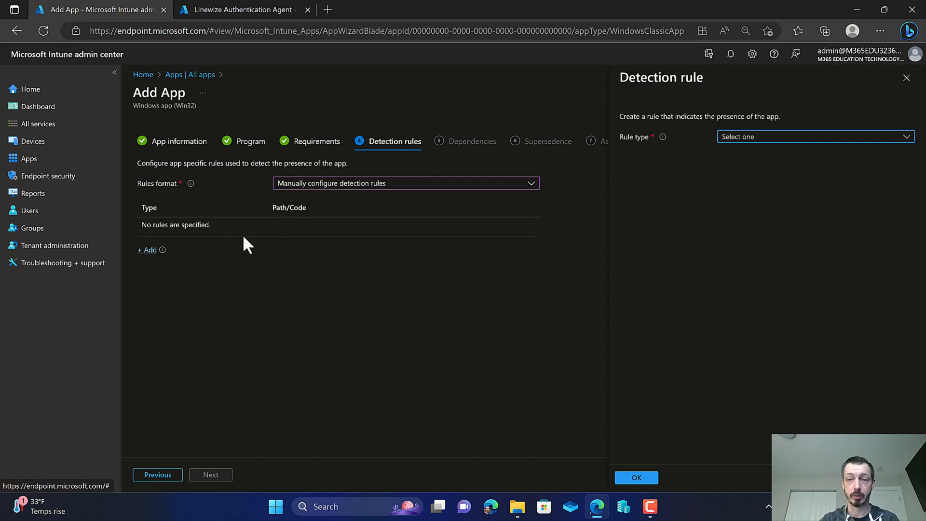
left_click(751, 139)
left_click(751, 149)
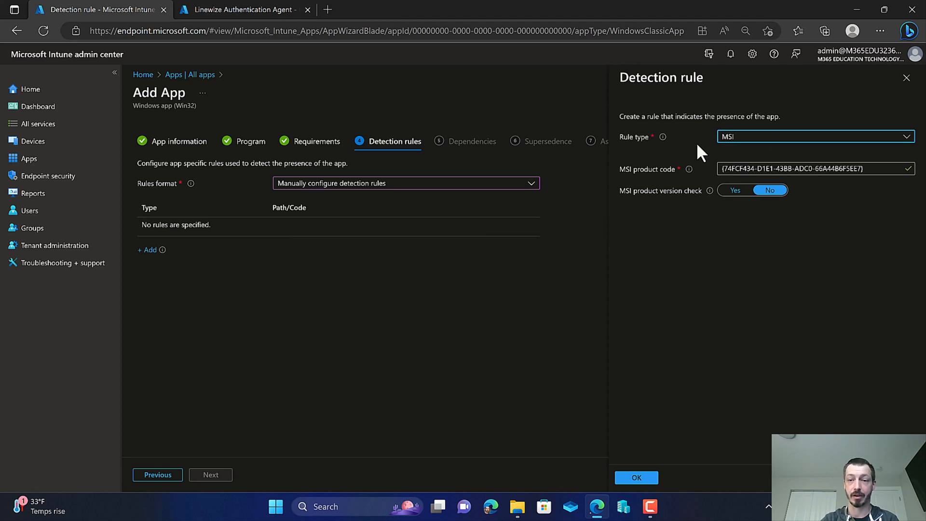
left_click(636, 477)
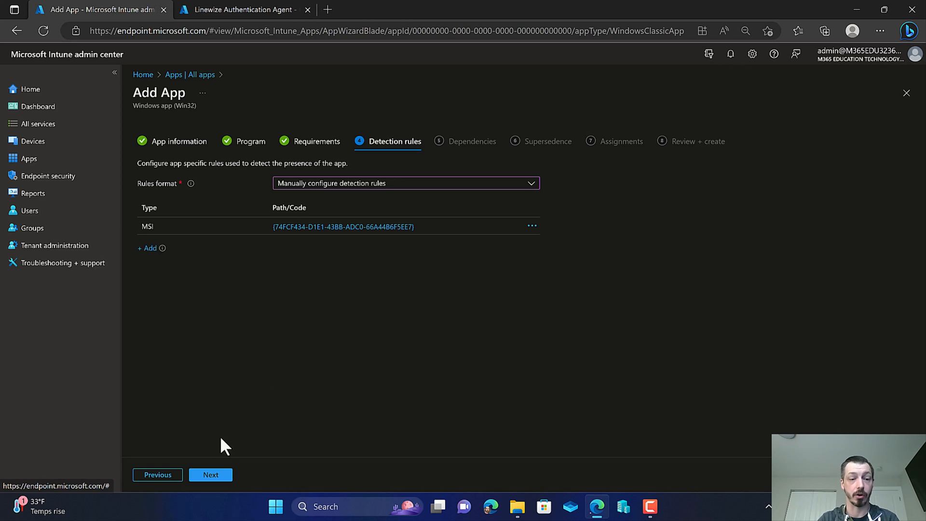
left_click(221, 475)
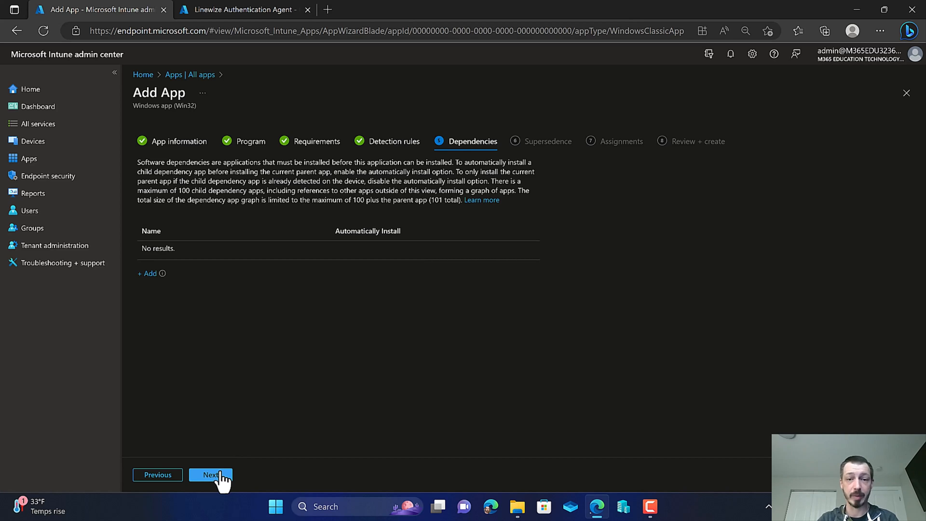
Step: Leave dependencies and supersedence empty, and assign the app as required to the ApplicationDeploymentTesting group
left_click(211, 475)
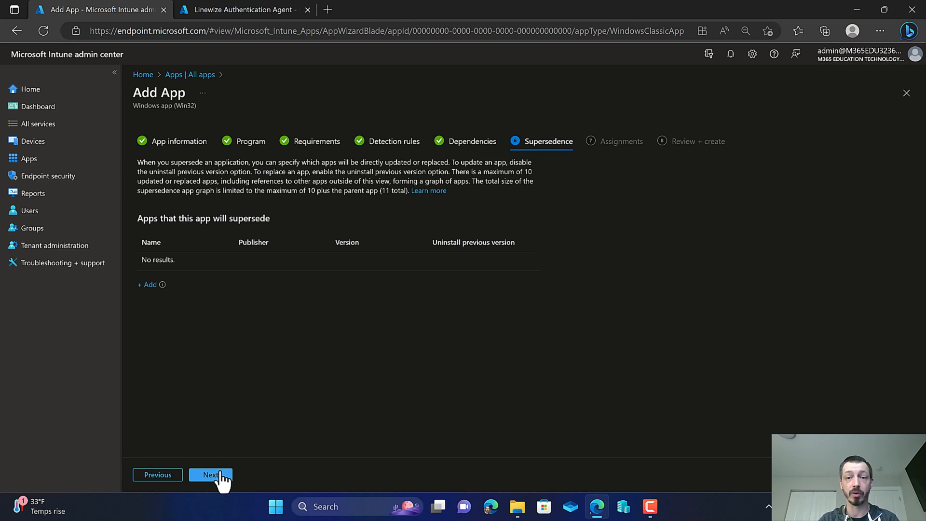
left_click(211, 475)
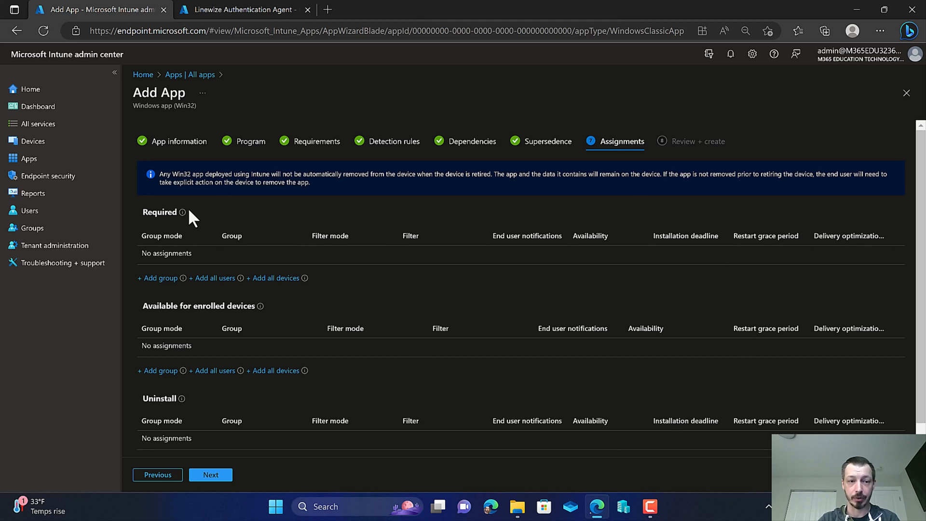
left_click(159, 279)
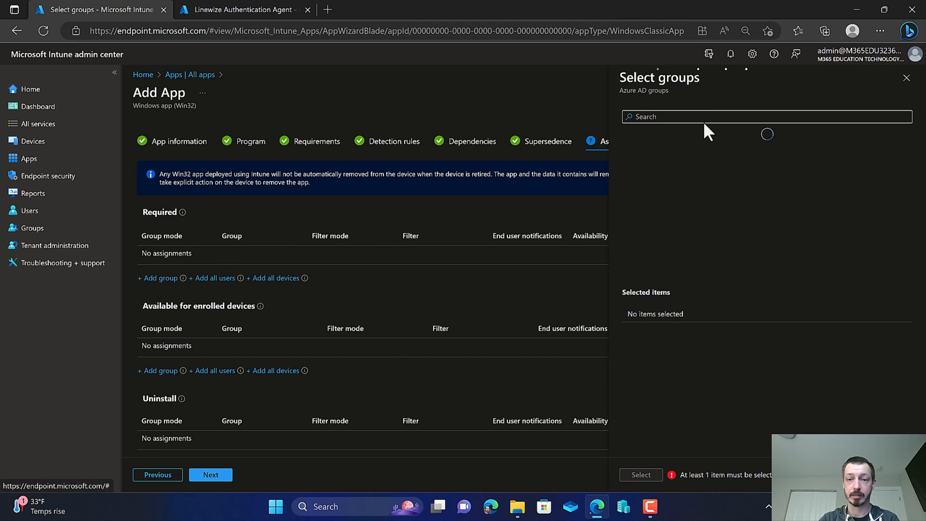
left_click(700, 117)
type("applicatio")
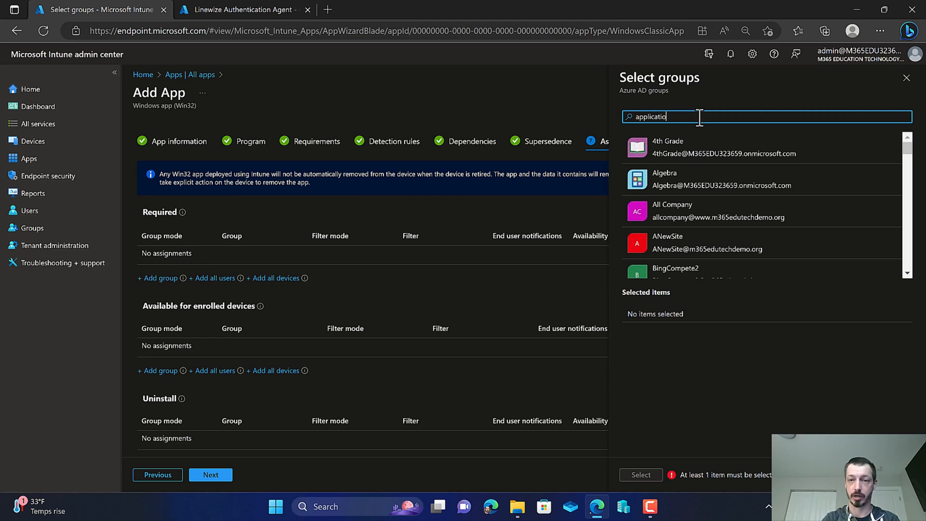
type("n")
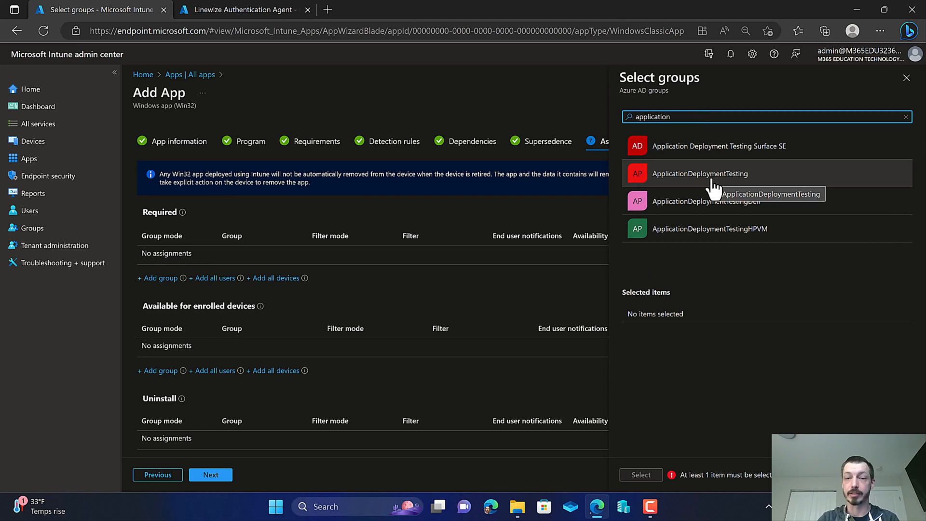
left_click(713, 184)
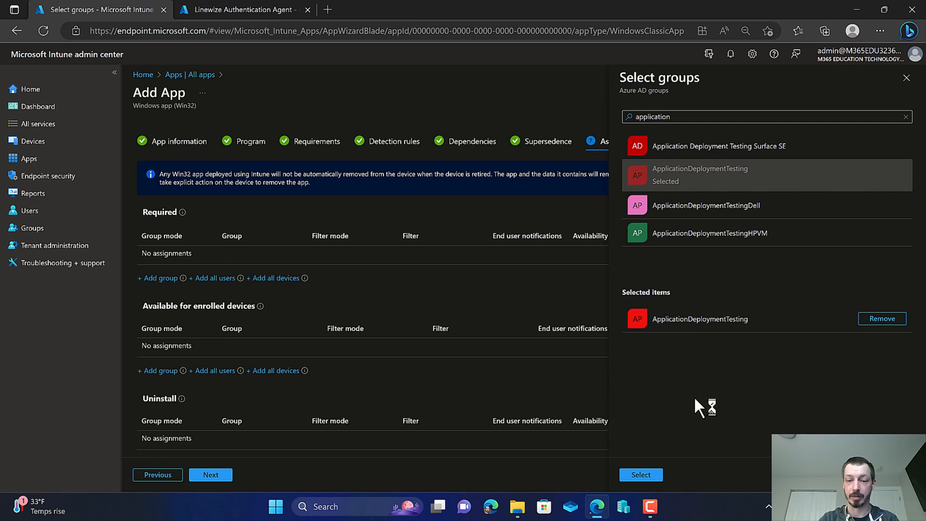
left_click(648, 475)
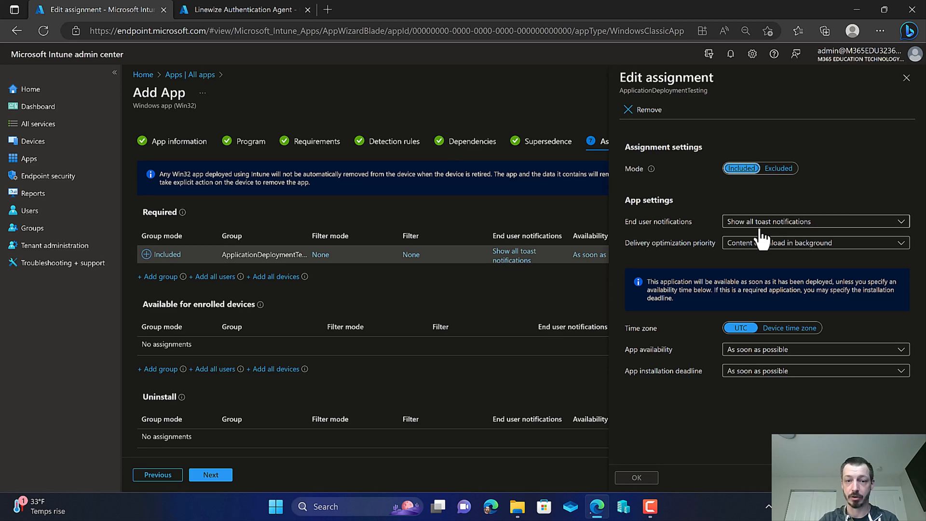
Step: Set the required assignment to hide all toast notifications and use the device time zone, and proceed to the final review
left_click(767, 224)
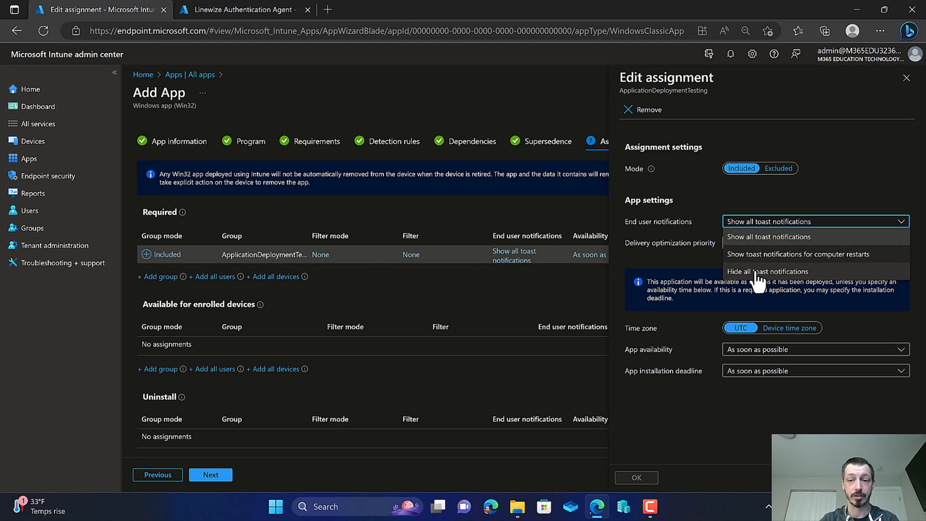
left_click(756, 273)
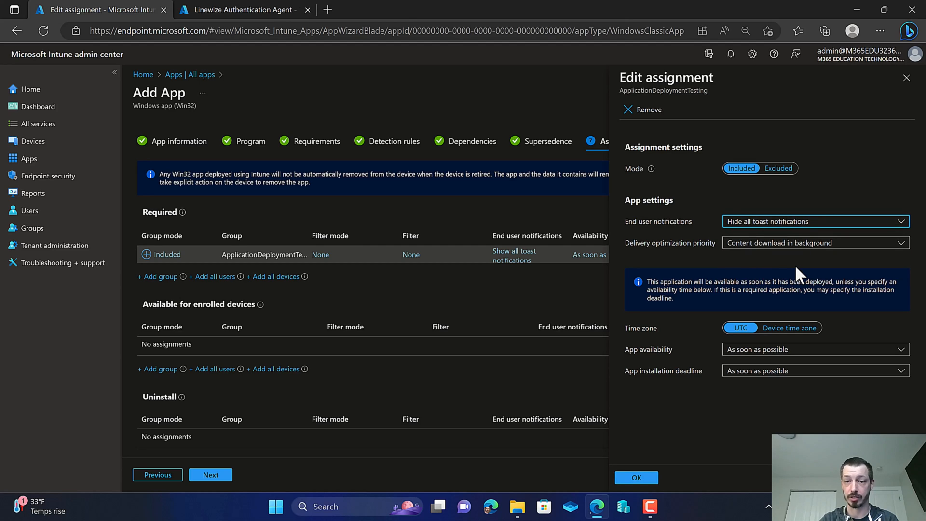
left_click(807, 323)
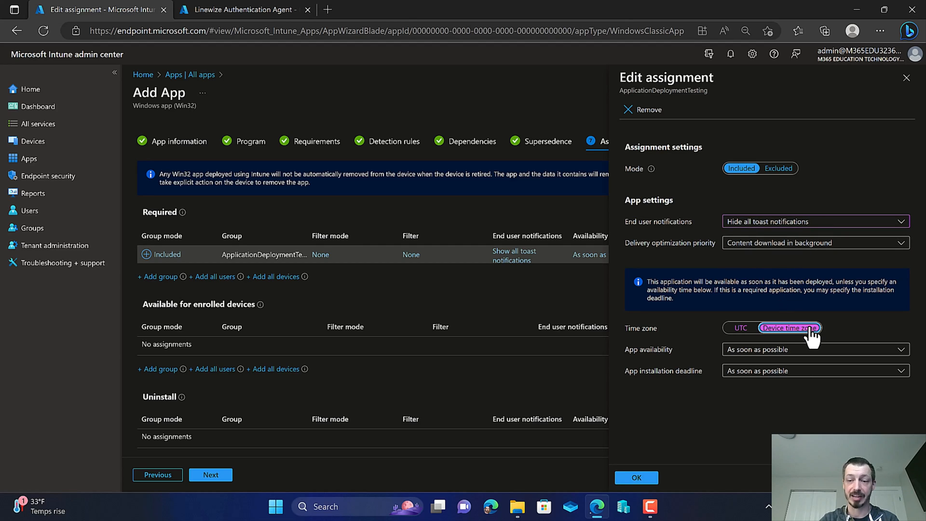
left_click(636, 477)
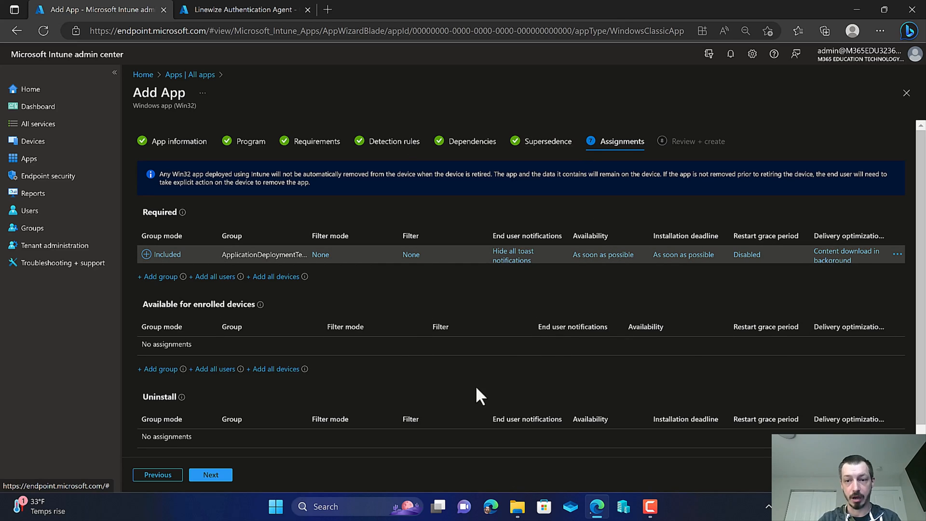
left_click(221, 480)
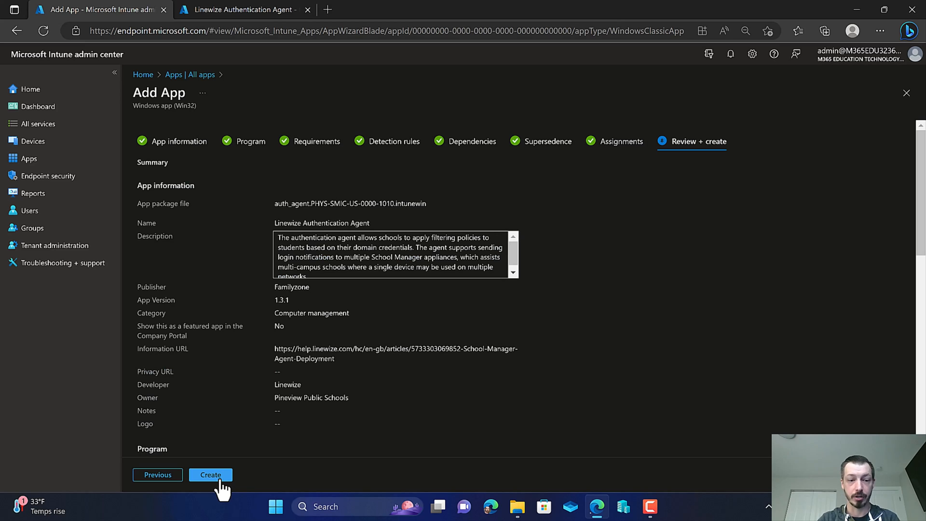